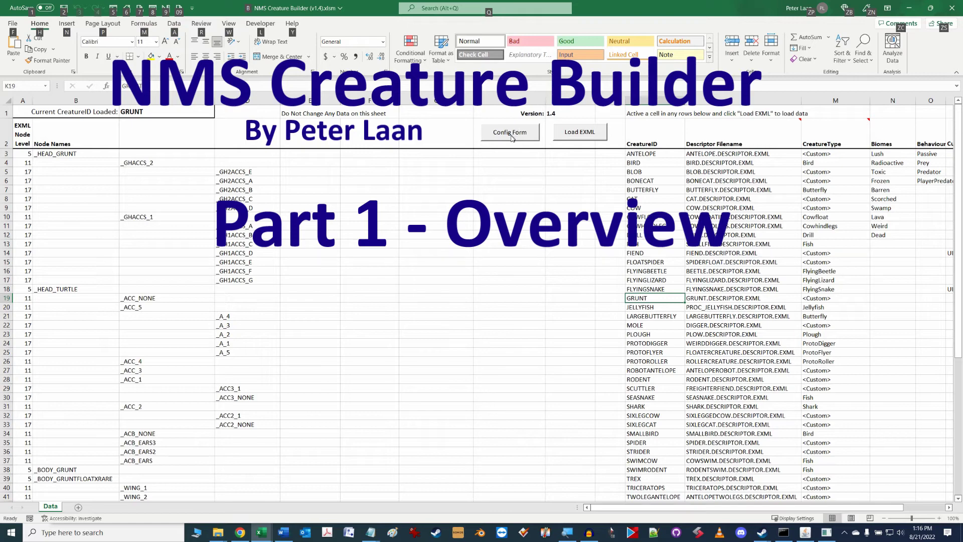
# - Open the Creature Builder form beside the sheet and show the pet preview image
pyautogui.click(514, 133)
pyautogui.moveTo(575, 103); pyautogui.dragTo(731, 124)
pyautogui.click(788, 433)
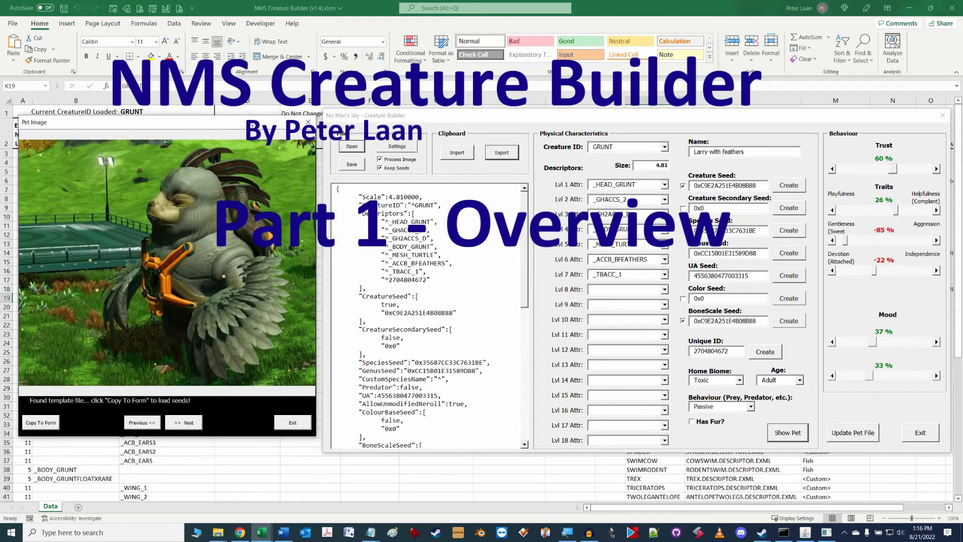
# - Page through seven pet previews, then change the Creature ID from GRUNT to PLOUGH
pyautogui.click(183, 422)
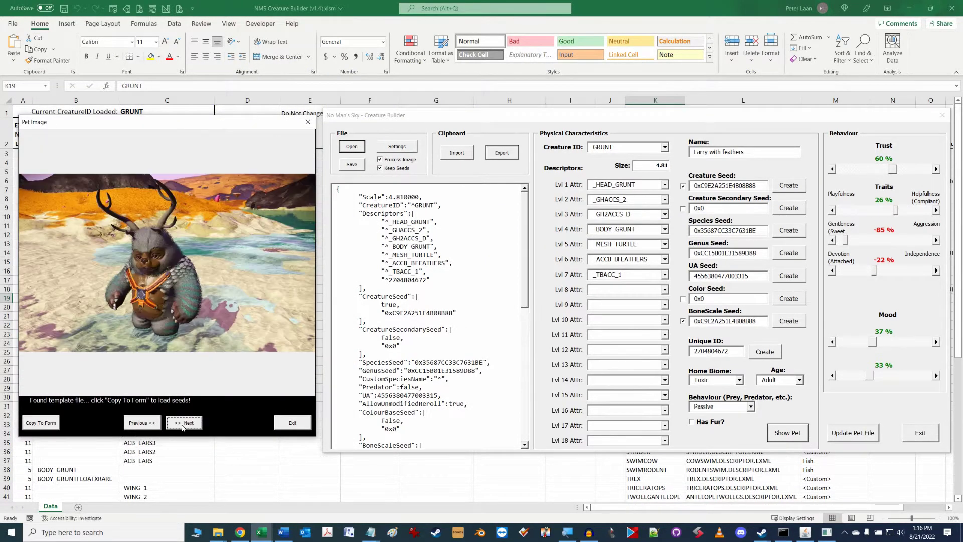
pyautogui.click(183, 423)
pyautogui.click(182, 425)
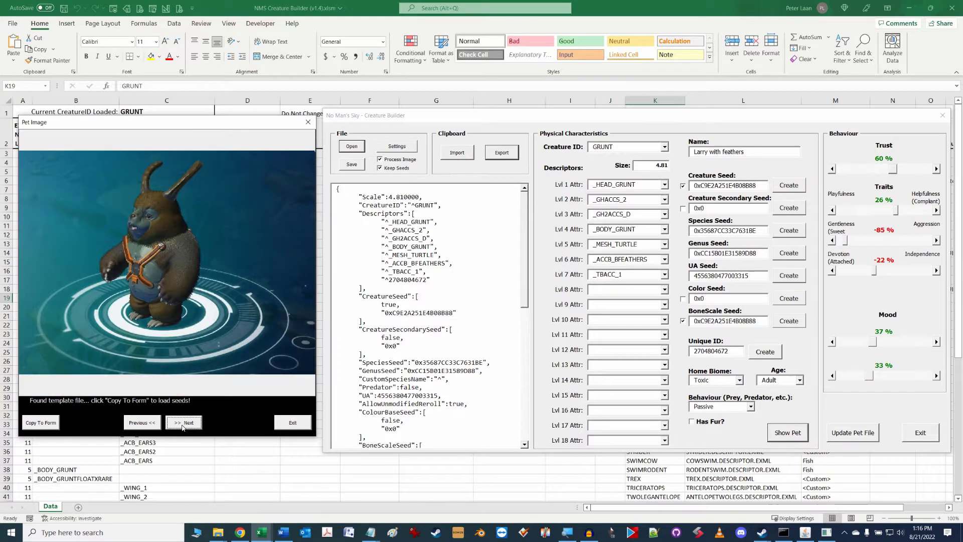
pyautogui.click(182, 425)
pyautogui.click(183, 425)
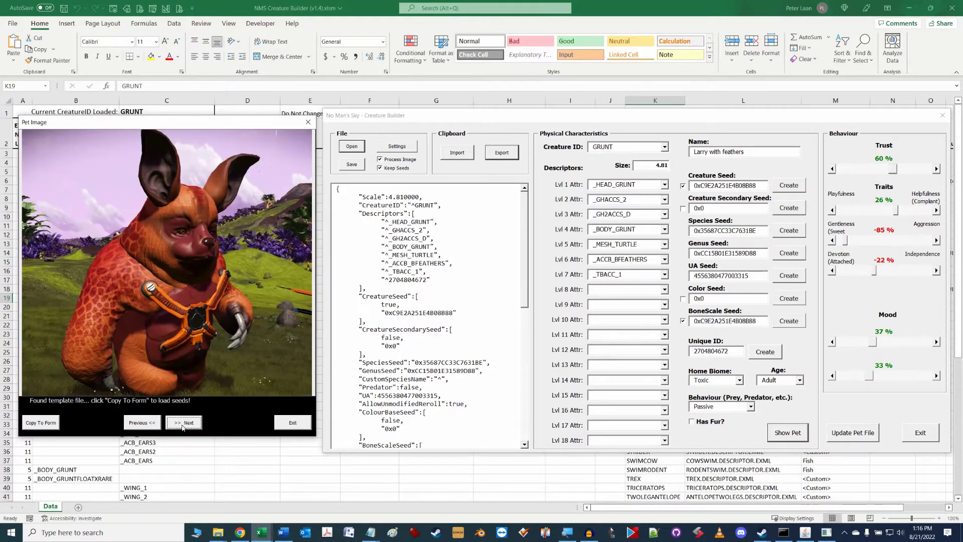
pyautogui.click(183, 425)
pyautogui.click(182, 425)
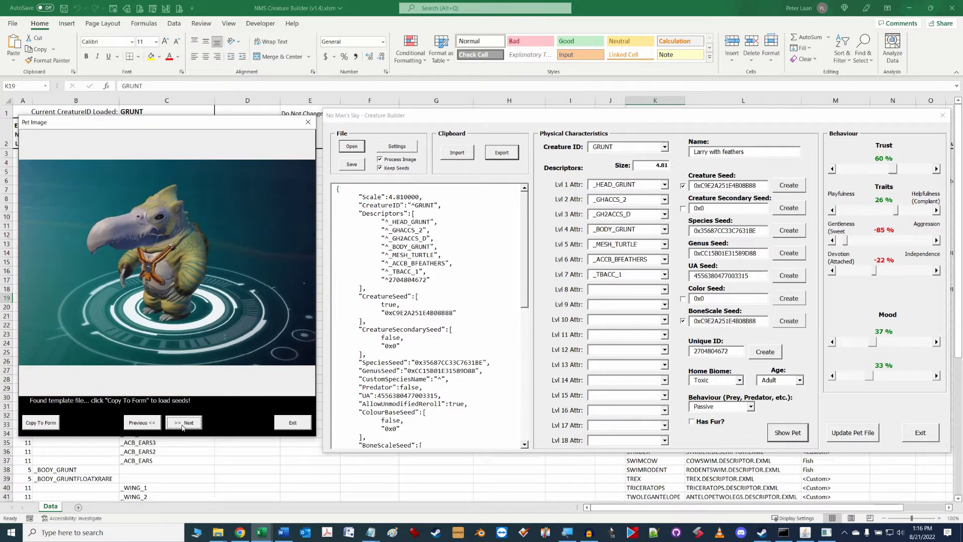
pyautogui.click(664, 146)
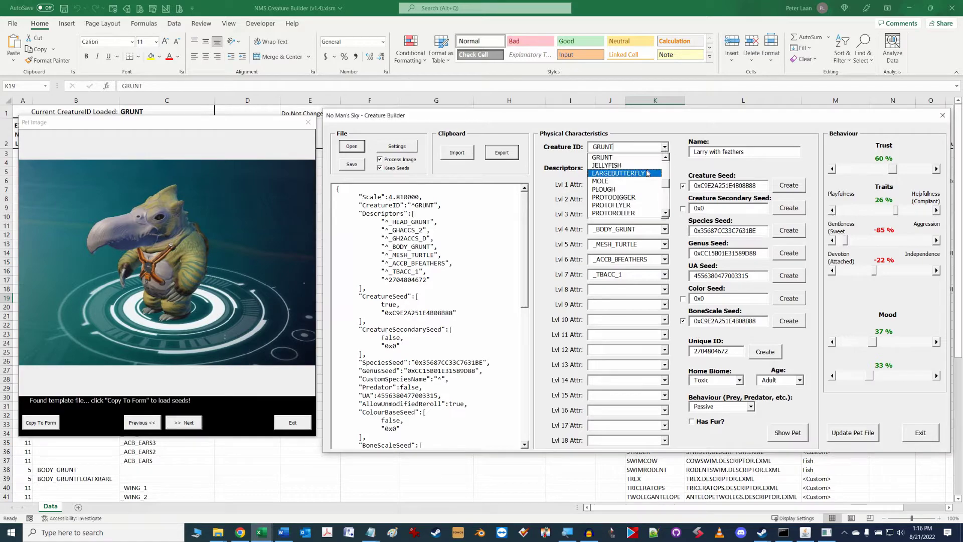
pyautogui.click(640, 189)
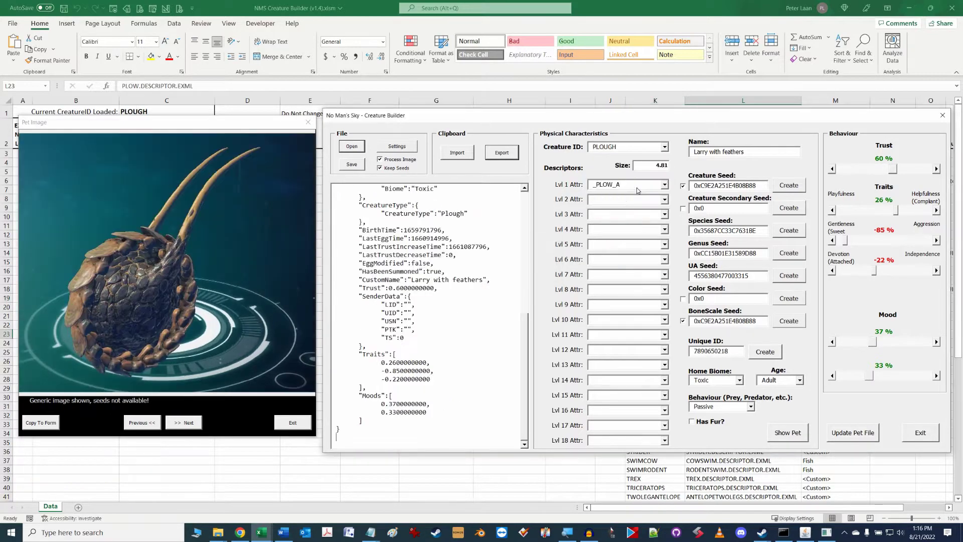
# - Show the laanp/NMS-Creature-Builder repository's Code page with its README on GitHub
pyautogui.click(665, 147)
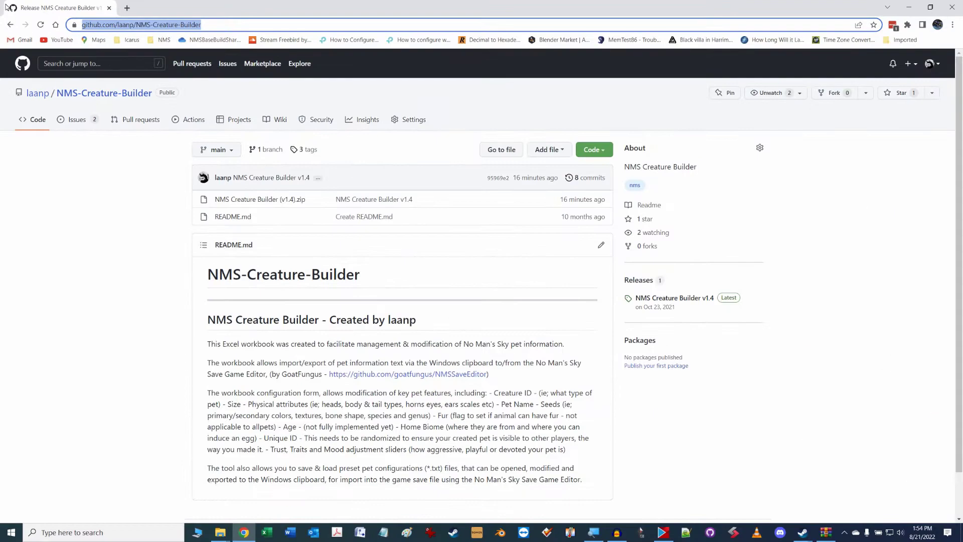
pyautogui.click(461, 323)
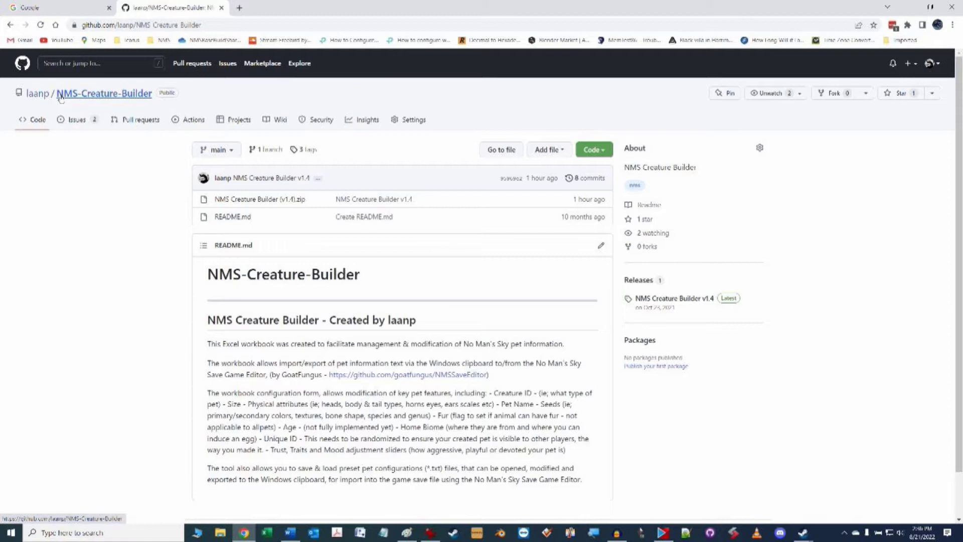
pyautogui.click(34, 124)
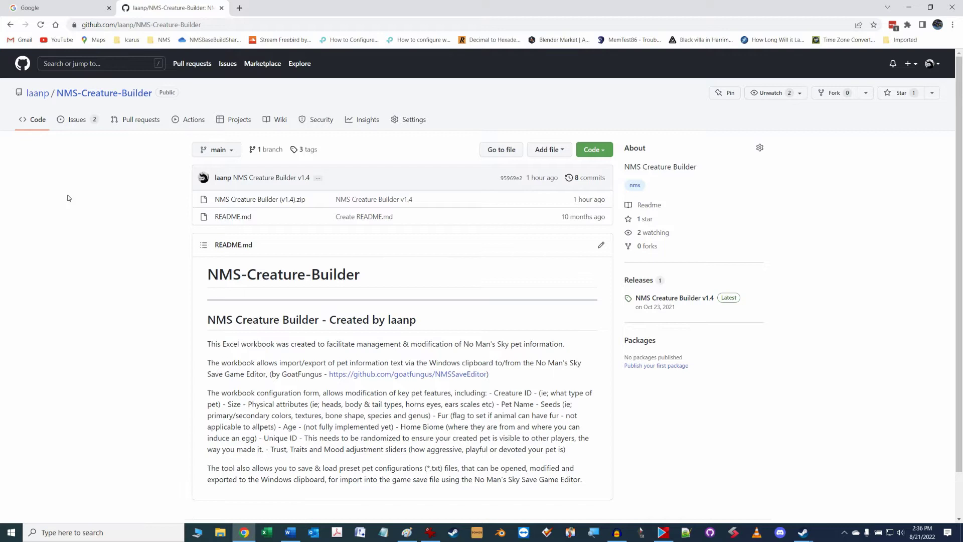
# - Download NMS.Creature.Builder.v1.4.zip from the v1.4 release and open the archive
pyautogui.click(732, 299)
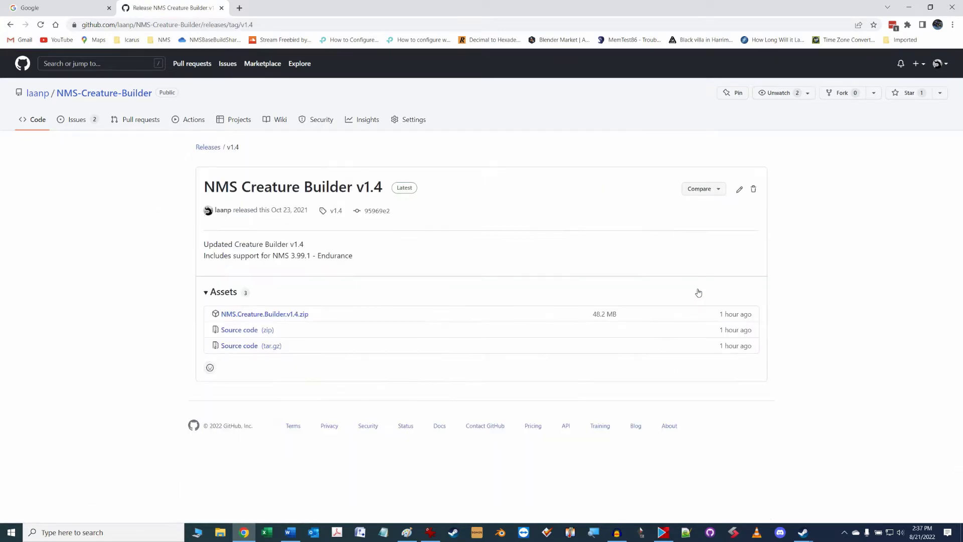
pyautogui.click(271, 315)
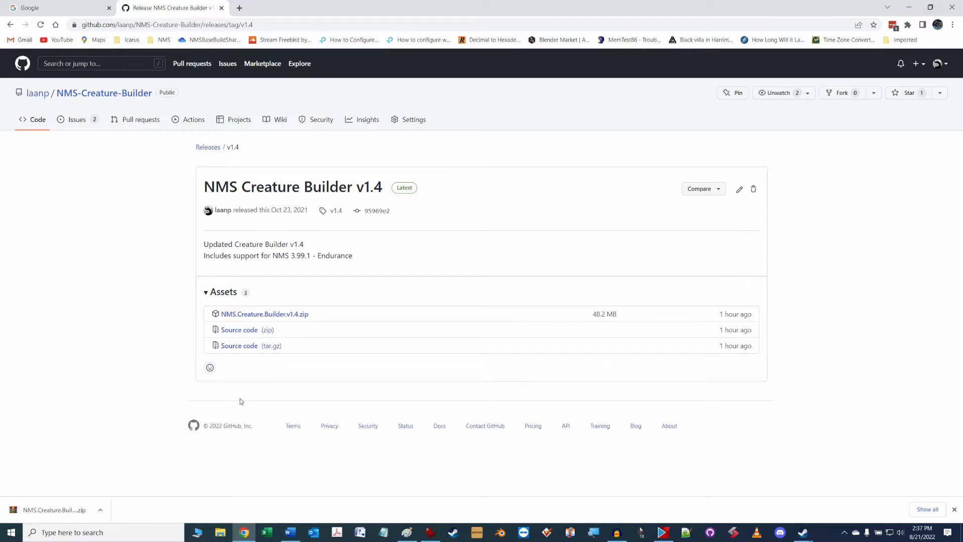
pyautogui.click(22, 510)
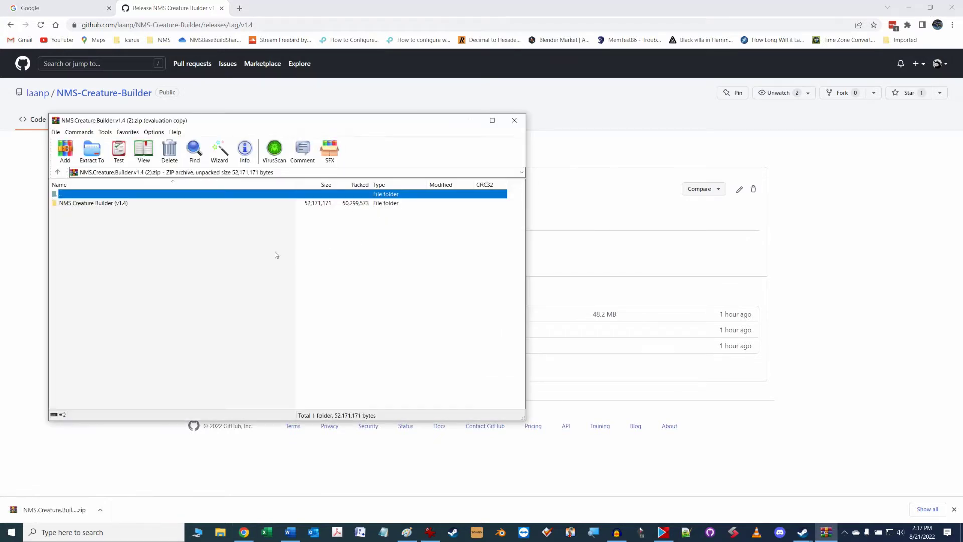
# - Drag the NMS Creature Builder (v1.4) folder out of WinRAR onto the desktop
pyautogui.click(100, 204)
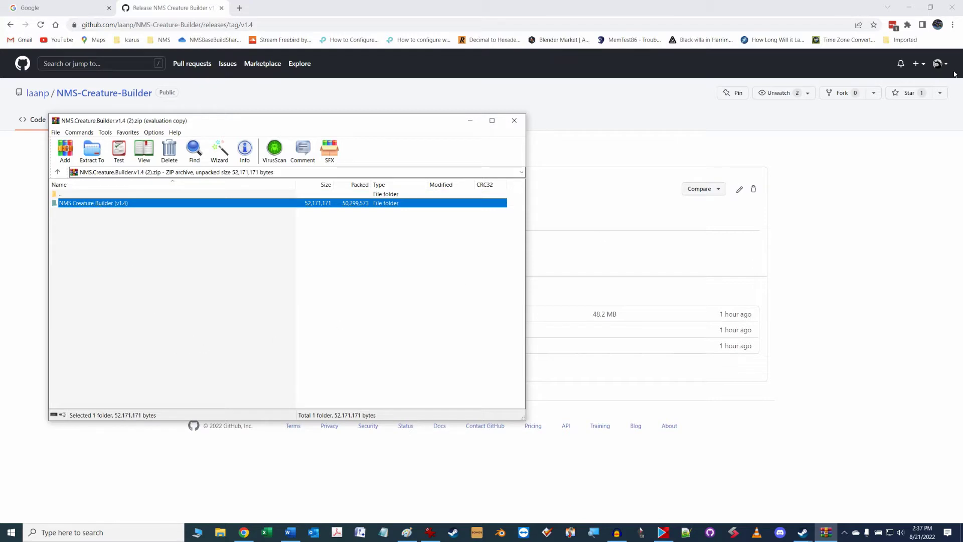
pyautogui.click(908, 7)
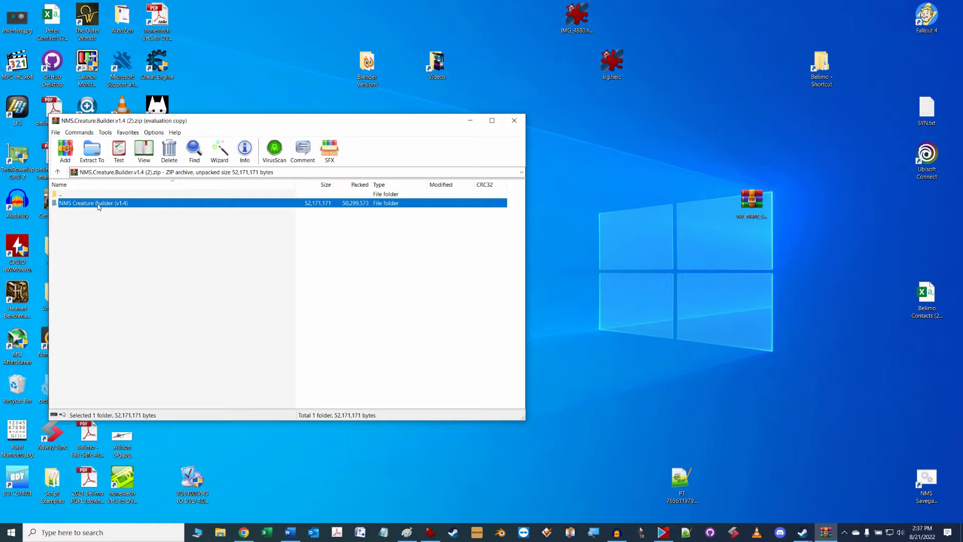
pyautogui.moveTo(98, 207); pyautogui.dragTo(665, 322)
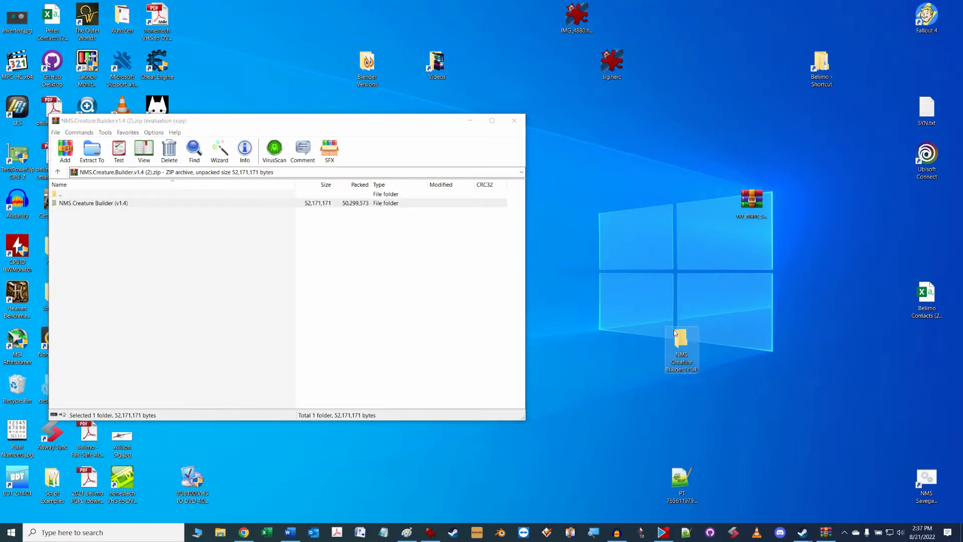
# - Open the extracted NMS Creature Builder (v1.4) folder and look inside its EXML subfolder
pyautogui.doubleClick(682, 341)
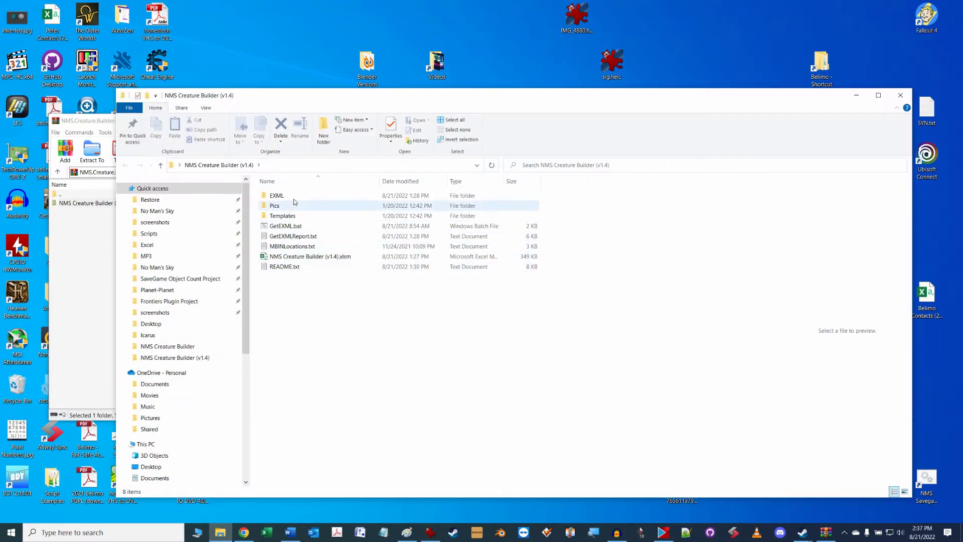
pyautogui.doubleClick(286, 197)
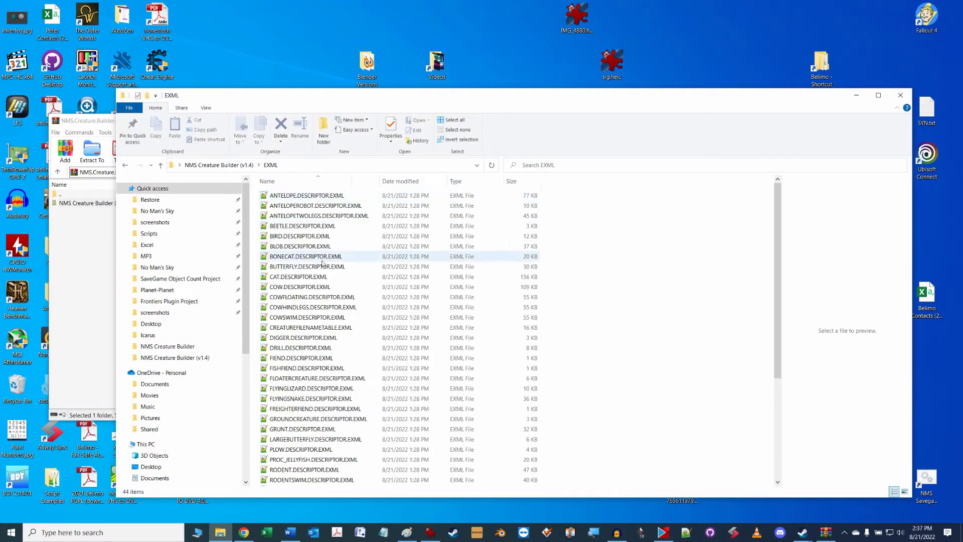
pyautogui.click(160, 167)
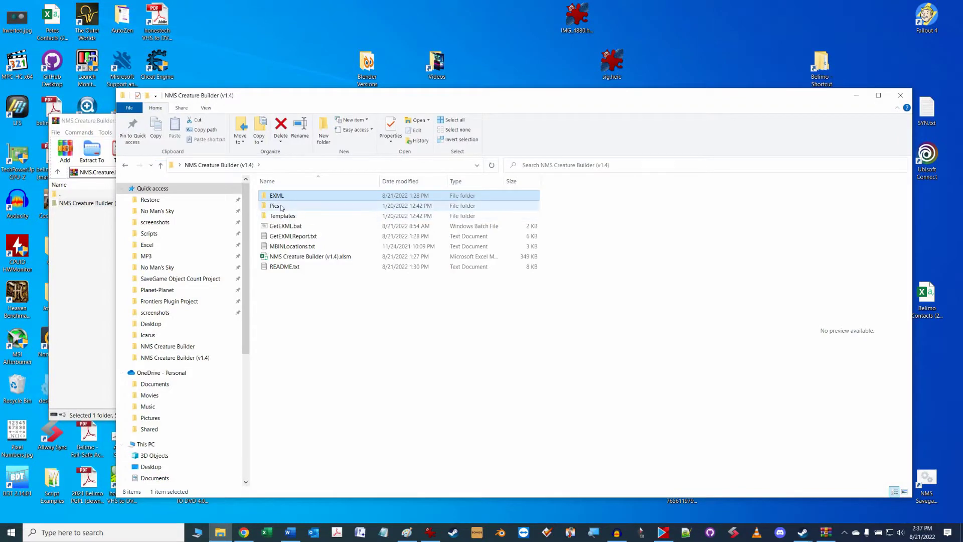
# - Browse the pet images in the Pics subfolder
pyautogui.doubleClick(284, 205)
pyautogui.scroll(-20, 333, 251)
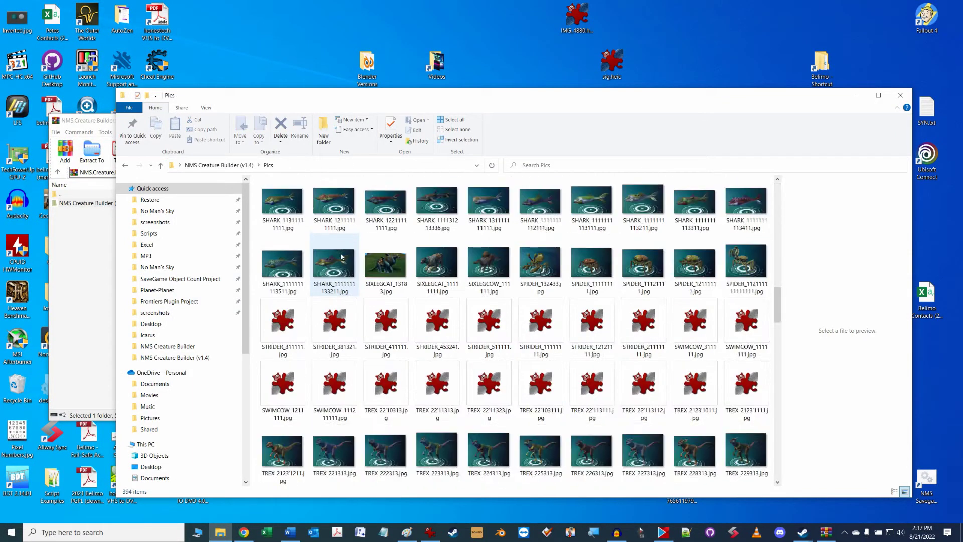
pyautogui.scroll(20, 342, 257)
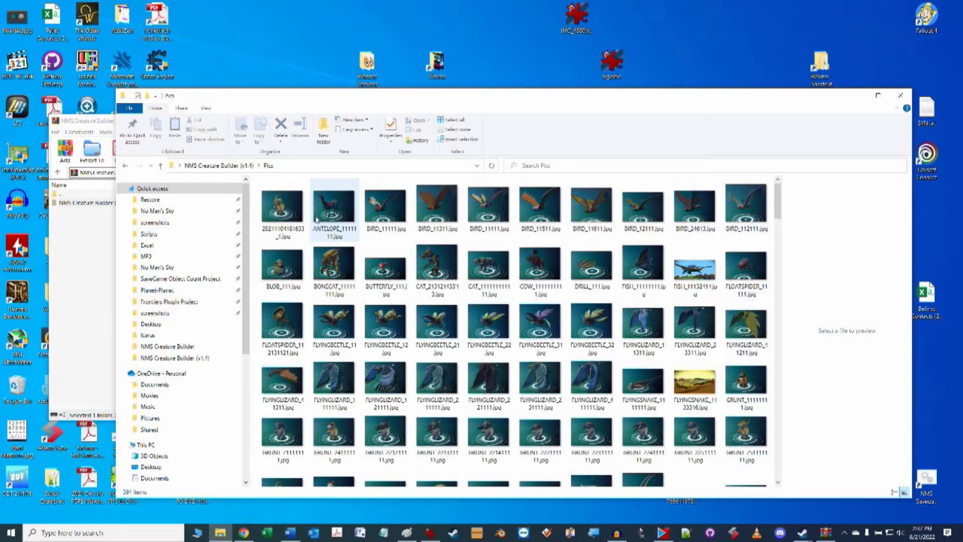
pyautogui.click(160, 165)
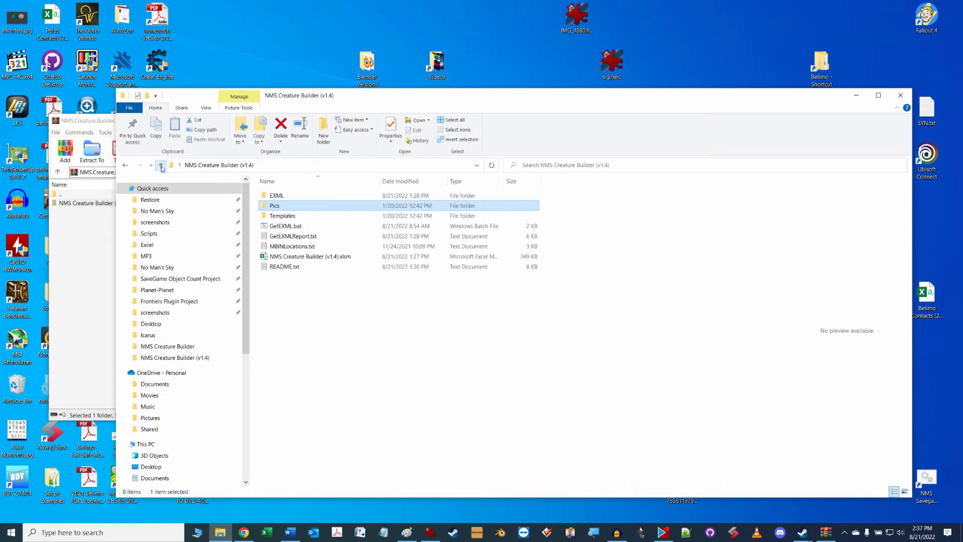
# - Browse the Templates subfolder and return to the main folder
pyautogui.doubleClick(292, 217)
pyautogui.scroll(-6, 321, 271)
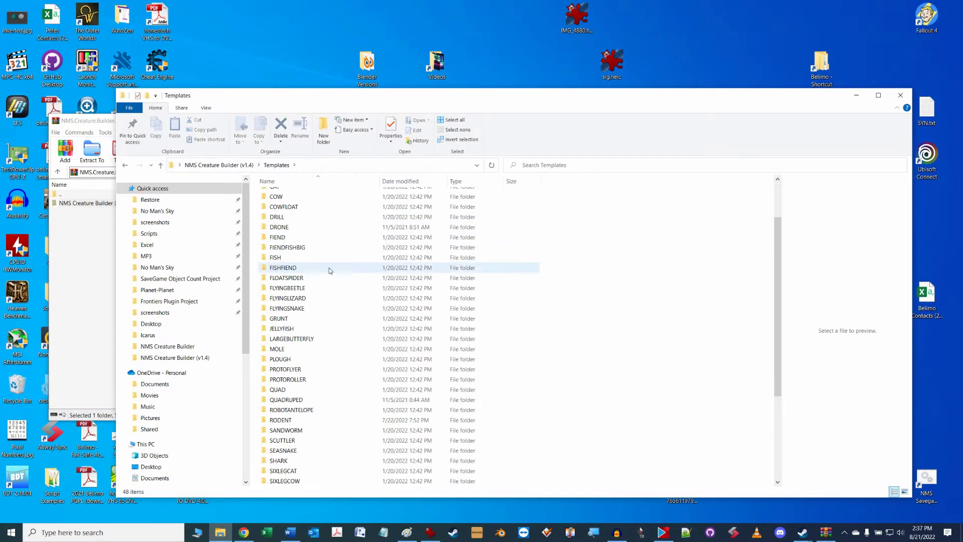
pyautogui.scroll(6, 328, 297)
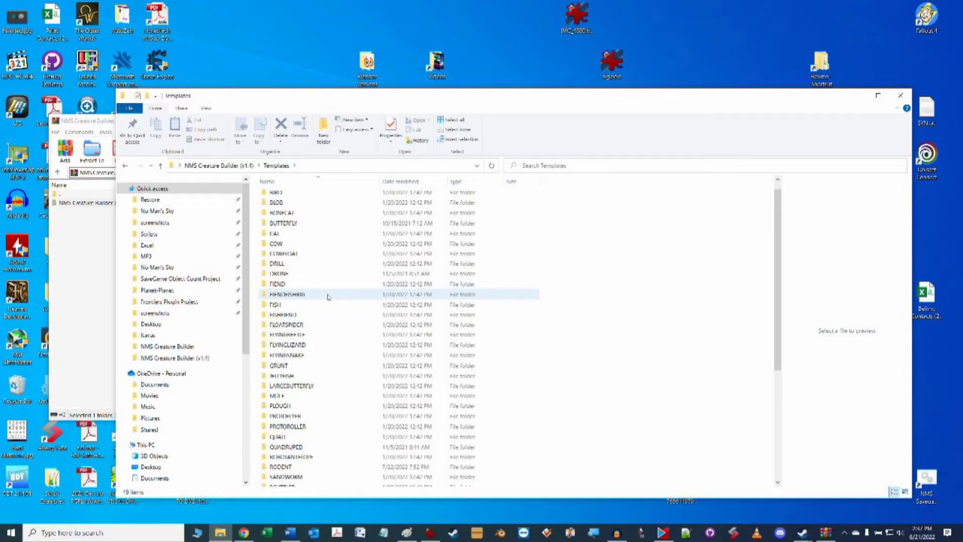
pyautogui.scroll(1, 327, 296)
pyautogui.click(161, 166)
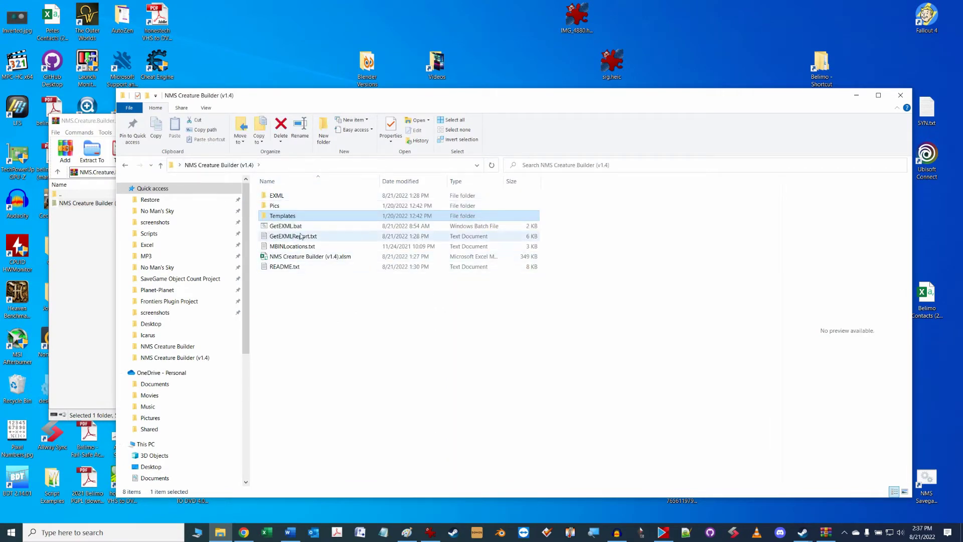
# - Open NMS Creature Builder (v1.4).xlsm with editing enabled and inspect cells H8 and C1
pyautogui.doubleClick(311, 256)
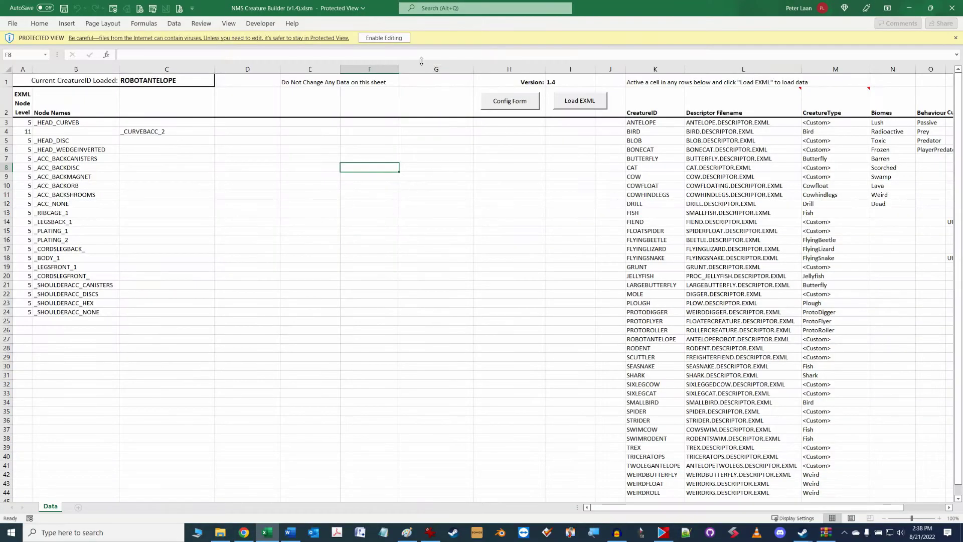
pyautogui.click(383, 38)
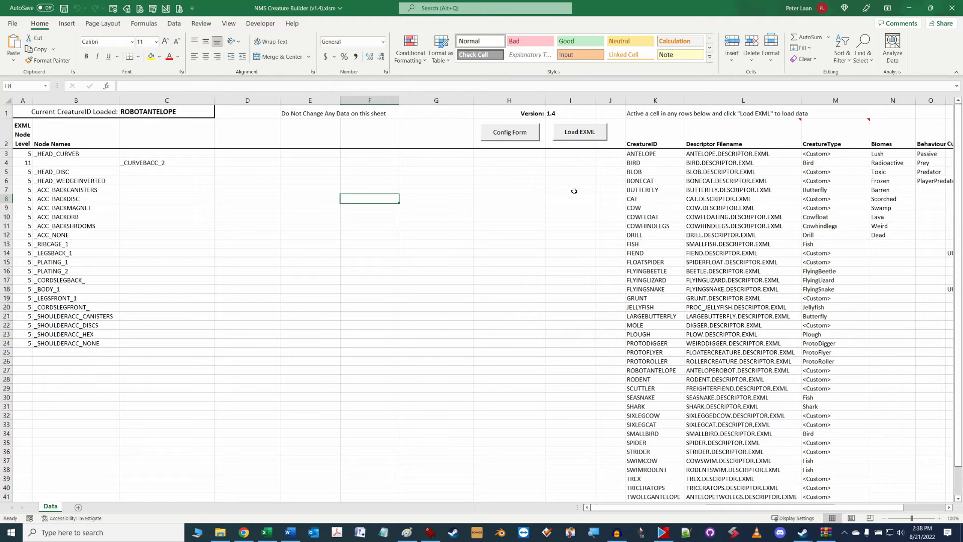
pyautogui.click(491, 196)
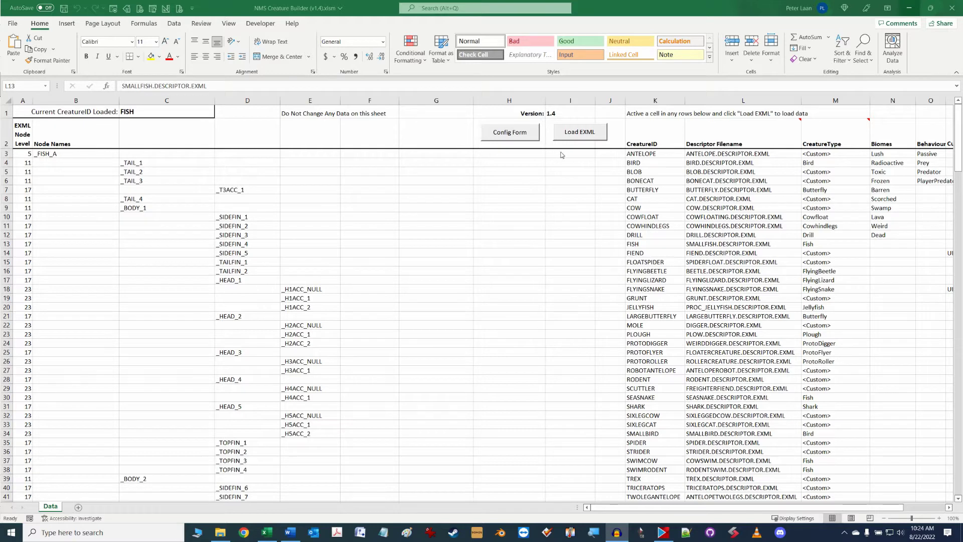
pyautogui.moveTo(642, 154); pyautogui.dragTo(930, 227)
pyautogui.click(217, 138)
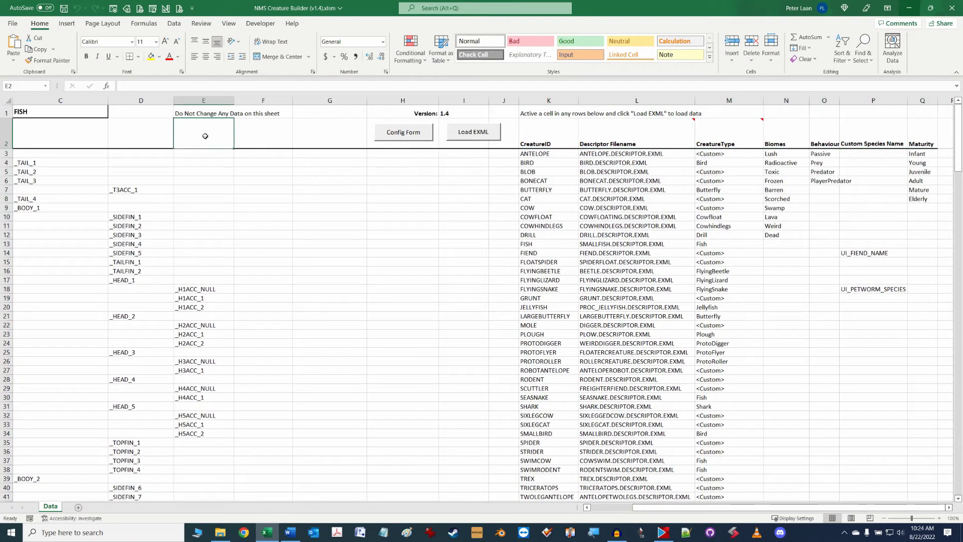
pyautogui.click(58, 114)
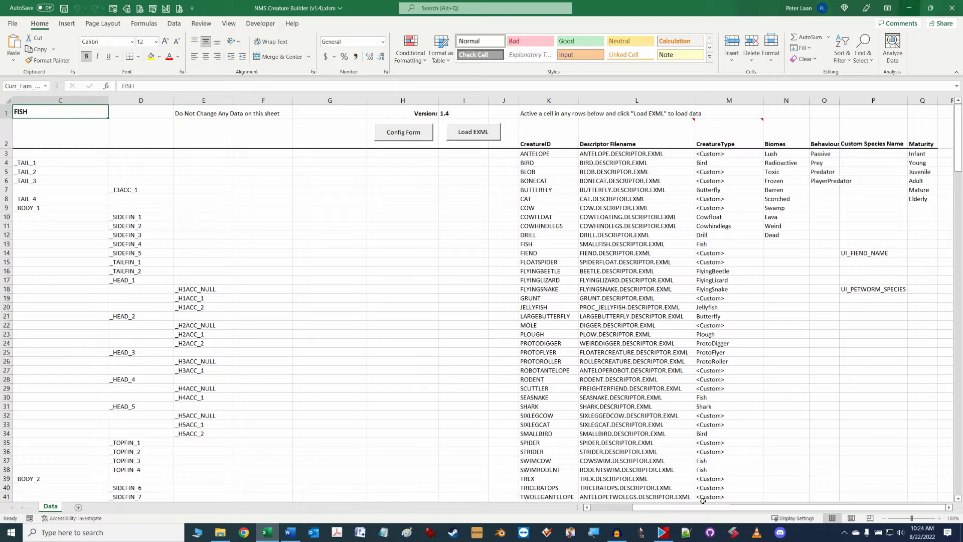
# - Review FISH's node names and the E1 warning, then pick BONECAT in the creature list
pyautogui.hscroll(-1, 688, 508)
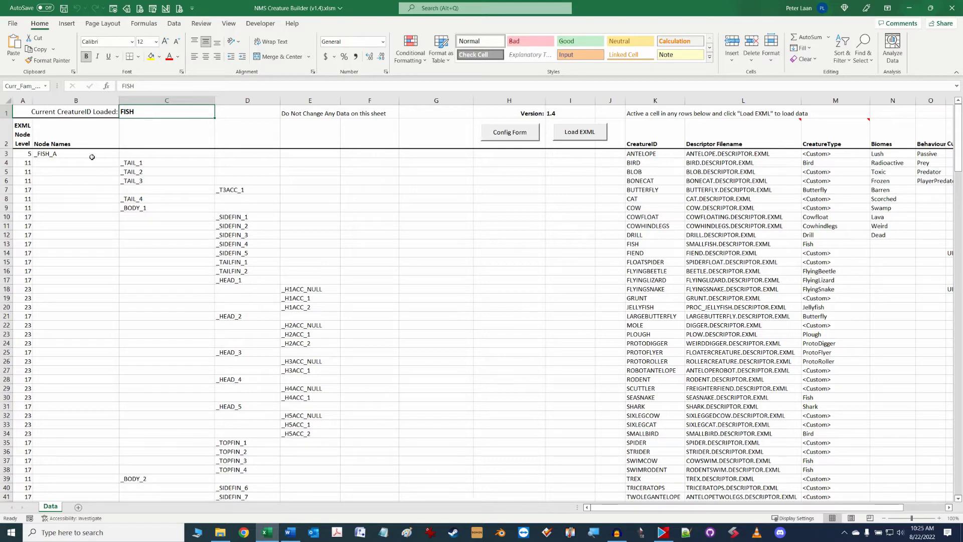
pyautogui.moveTo(45, 155); pyautogui.dragTo(373, 488)
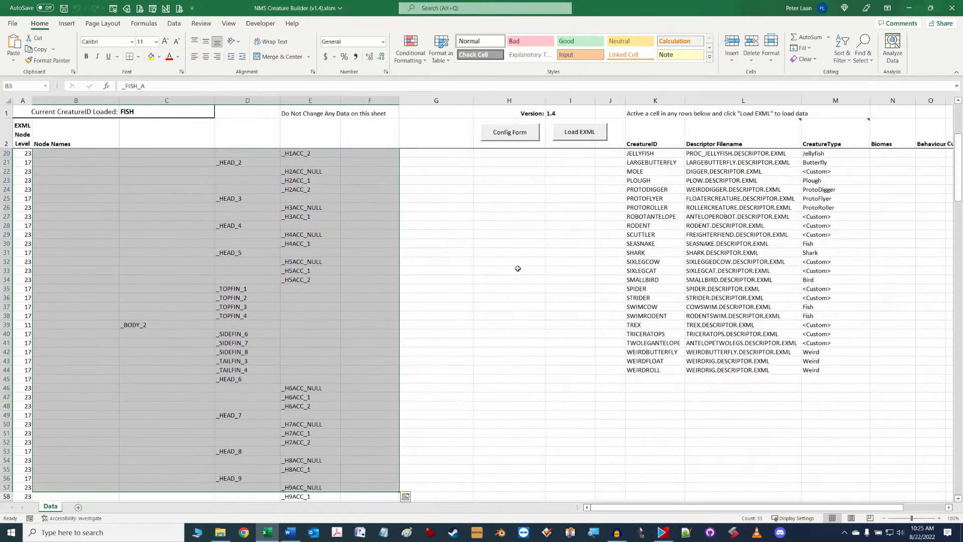
pyautogui.scroll(6, 517, 269)
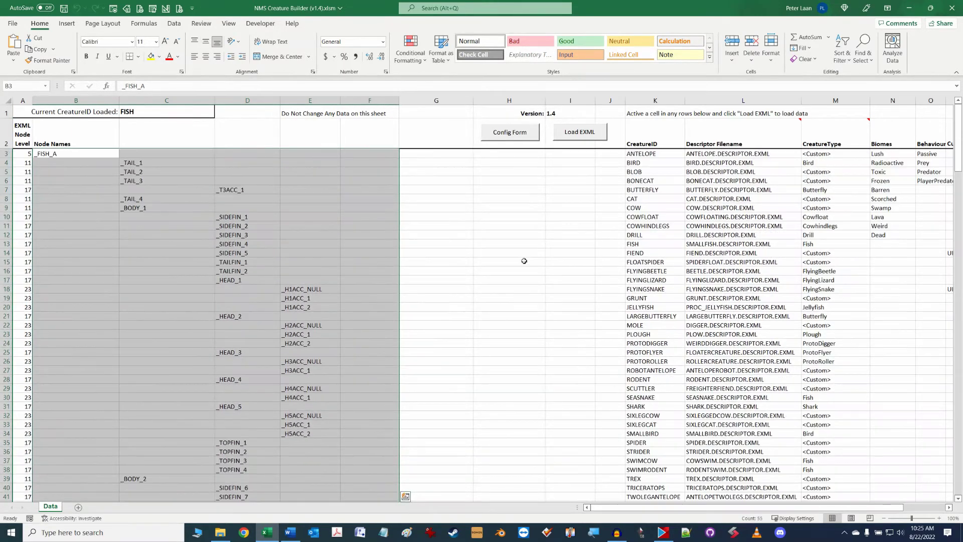
pyautogui.click(439, 174)
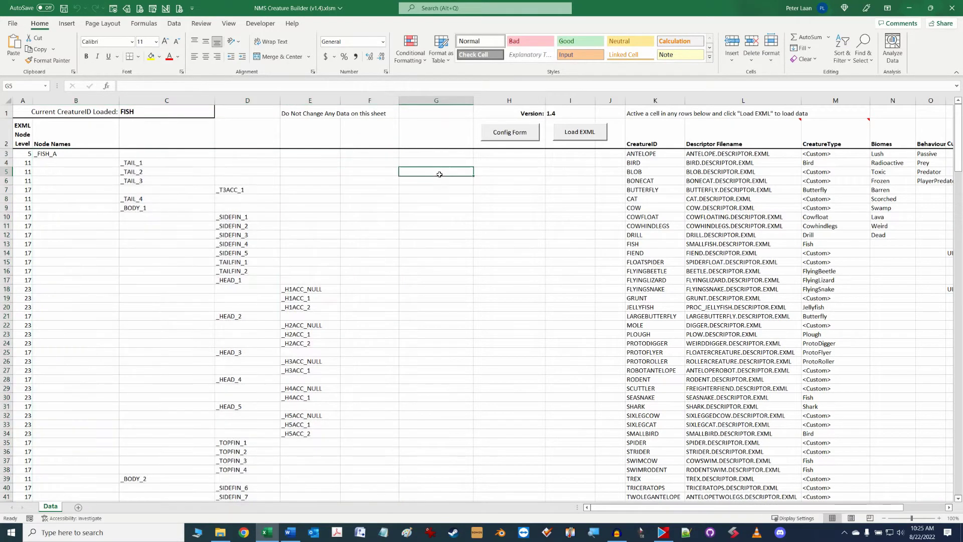
pyautogui.click(286, 116)
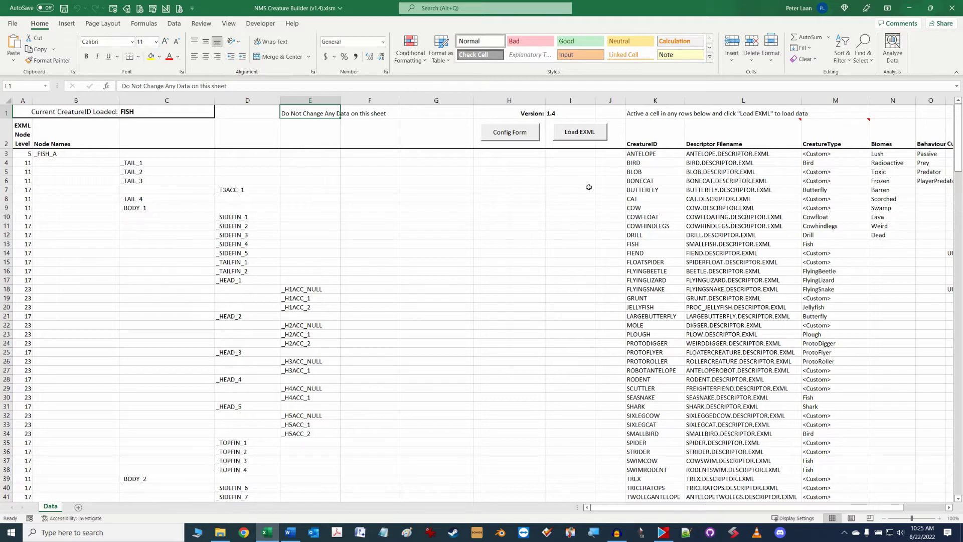
pyautogui.click(652, 199)
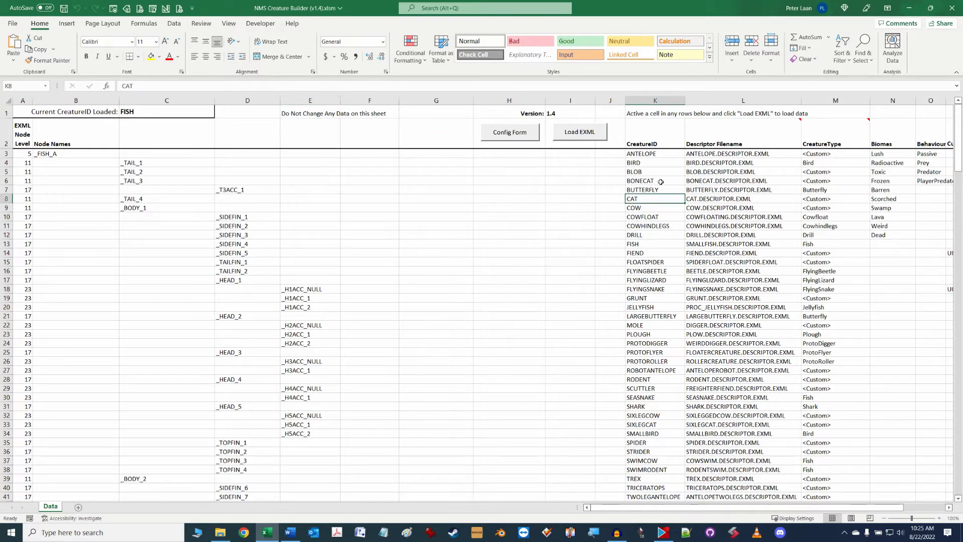
pyautogui.click(658, 181)
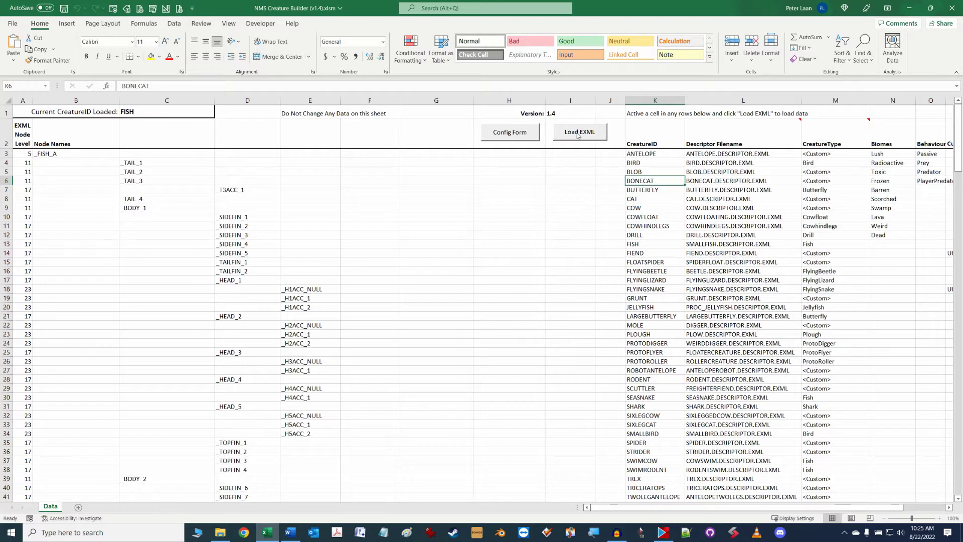
# - Load the BONECAT and then COWFLOAT node lists with Load EXML
pyautogui.moveTo(640, 139); pyautogui.dragTo(651, 307)
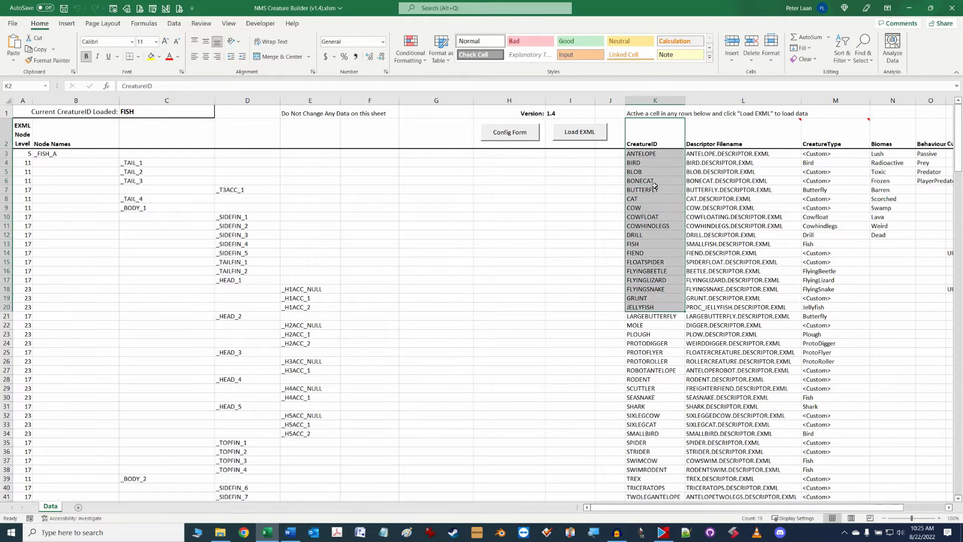
pyautogui.click(655, 182)
pyautogui.click(579, 134)
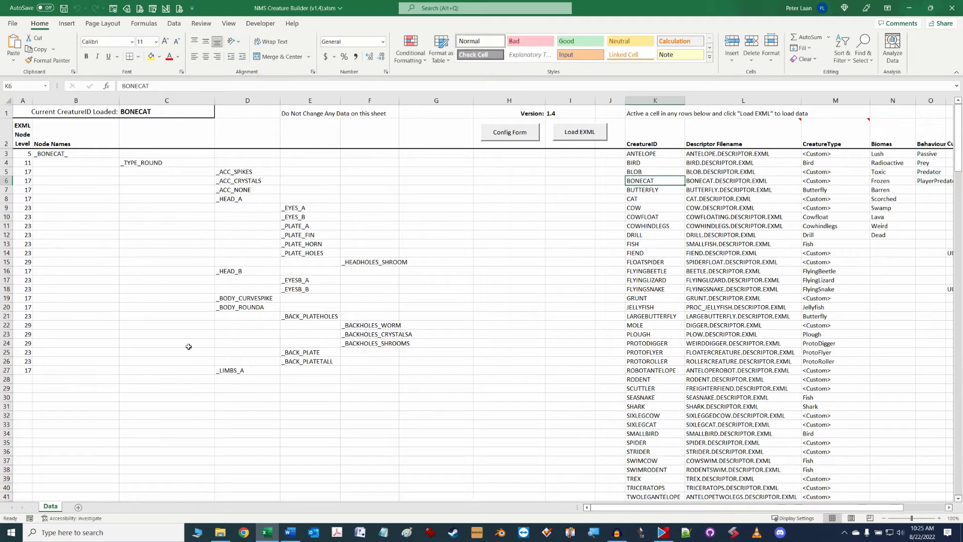
pyautogui.click(648, 217)
pyautogui.click(596, 137)
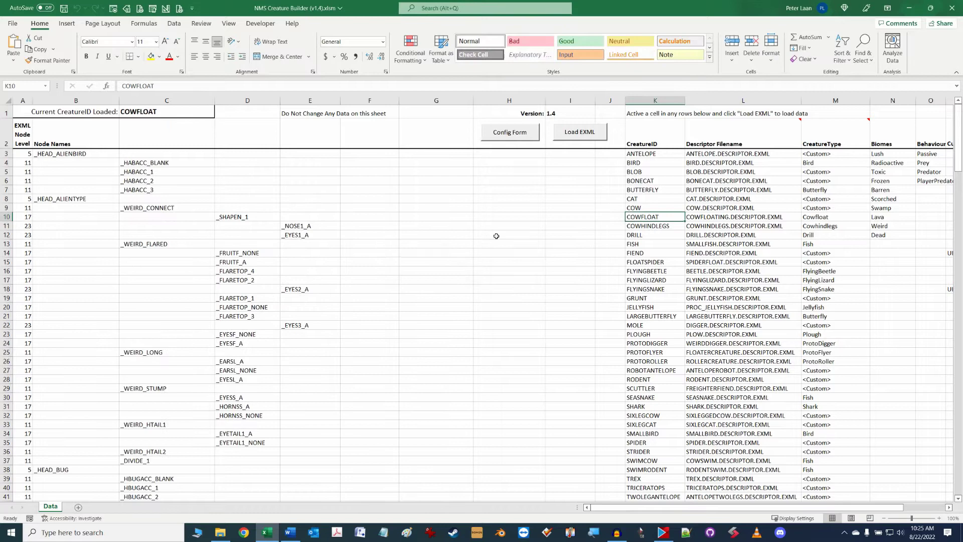
# - Load the COW node list, then BIRD, and confirm BIRD is the loaded creature
pyautogui.click(641, 207)
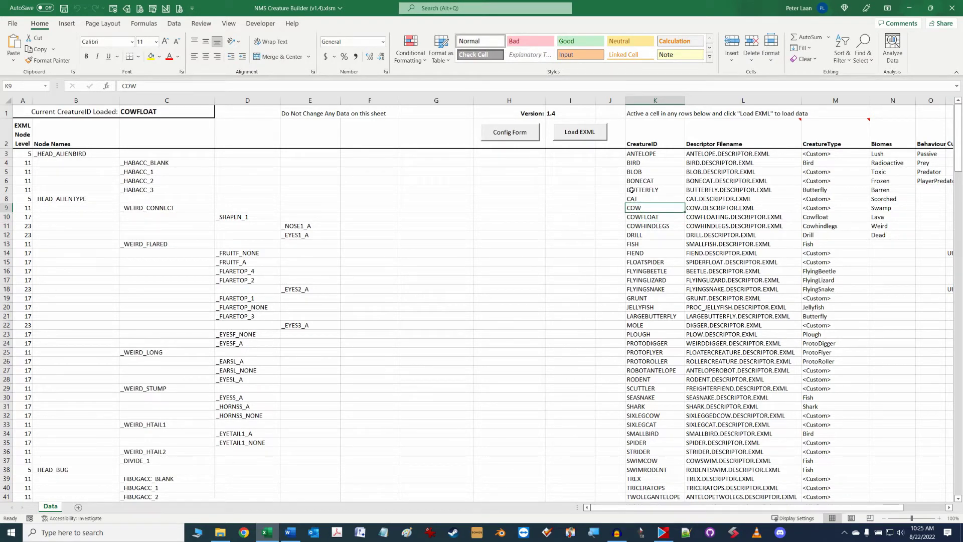
pyautogui.click(594, 136)
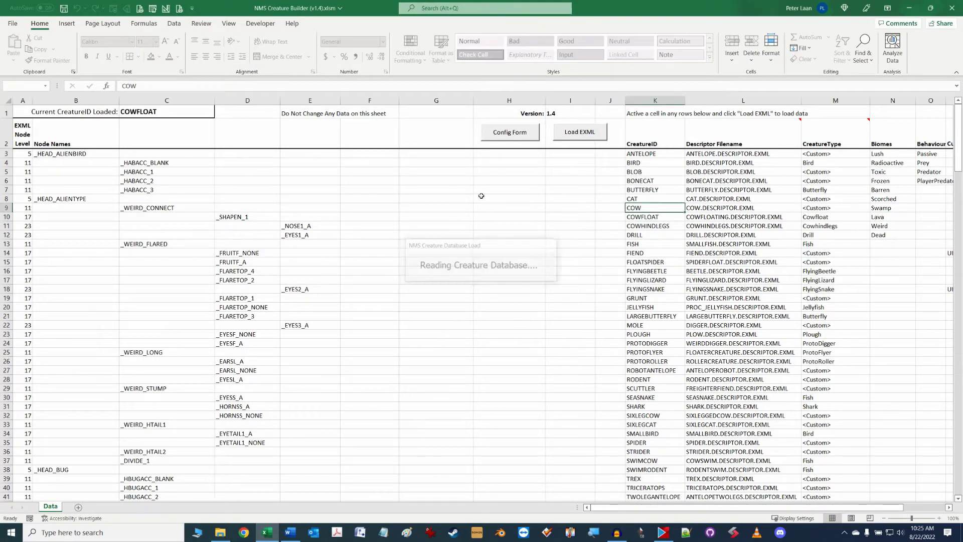
pyautogui.moveTo(59, 167); pyautogui.dragTo(404, 251)
pyautogui.click(654, 224)
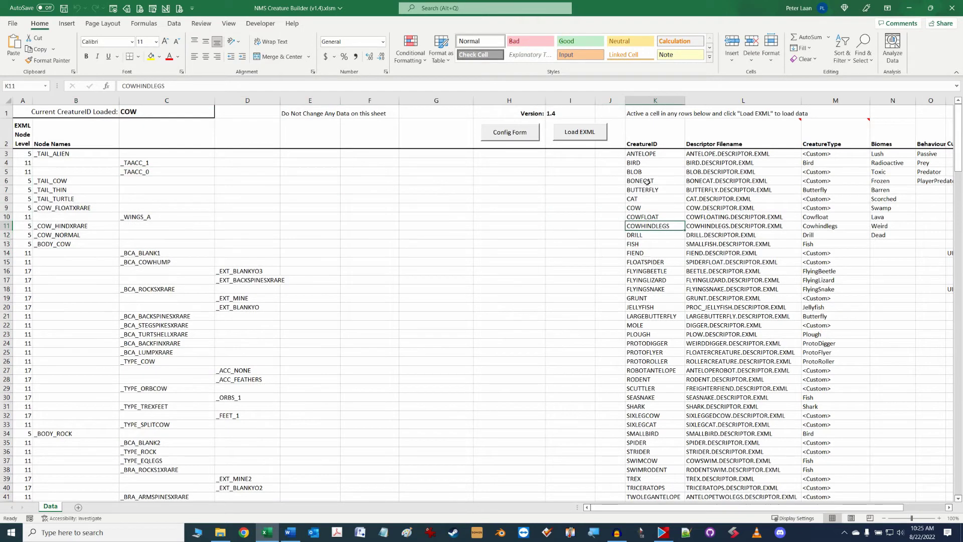
pyautogui.click(646, 162)
pyautogui.click(579, 132)
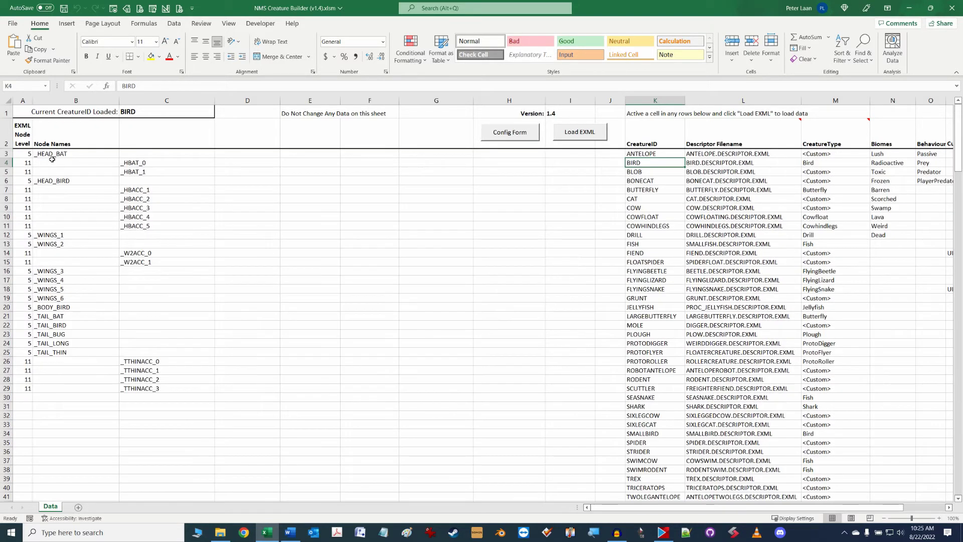
pyautogui.click(153, 116)
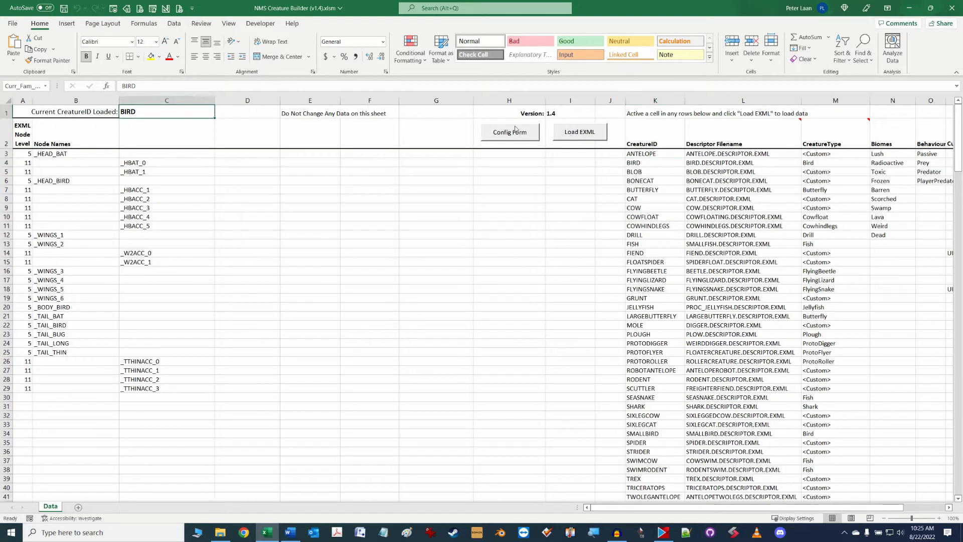
# - Open the form for the COW pet 'My New Pet', with the Pet Image window to the left
pyautogui.click(495, 208)
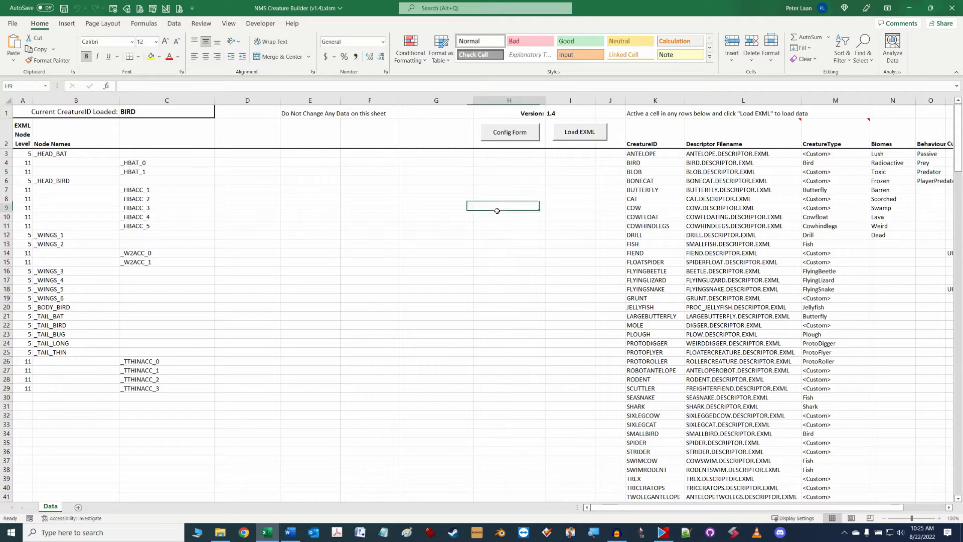
pyautogui.click(515, 134)
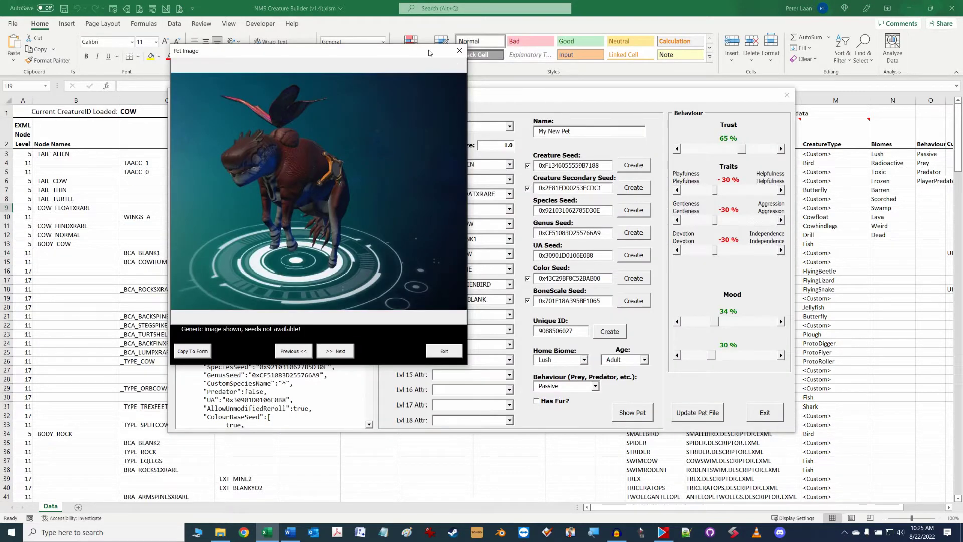
pyautogui.moveTo(435, 51); pyautogui.dragTo(282, 82)
pyautogui.moveTo(593, 103); pyautogui.dragTo(745, 77)
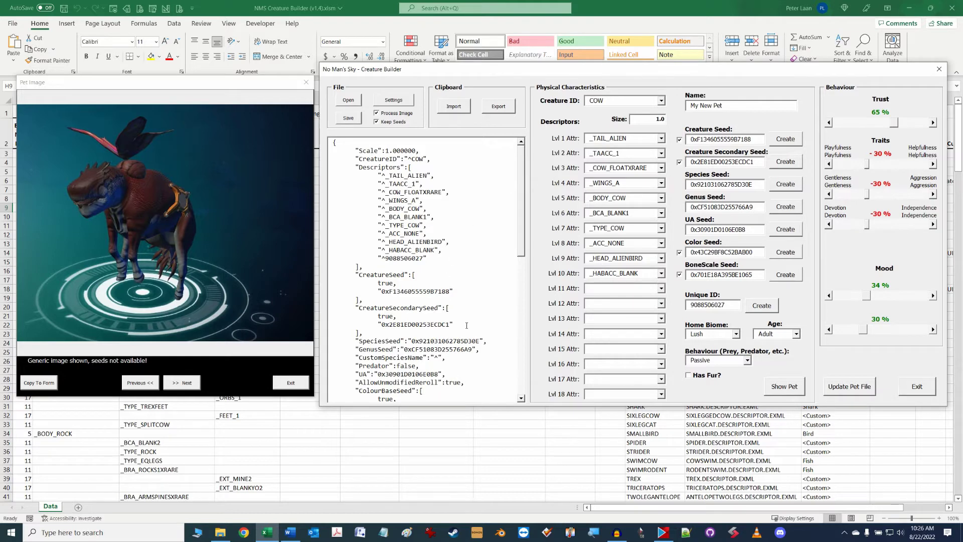
pyautogui.moveTo(267, 78); pyautogui.dragTo(254, 89)
pyautogui.click(459, 181)
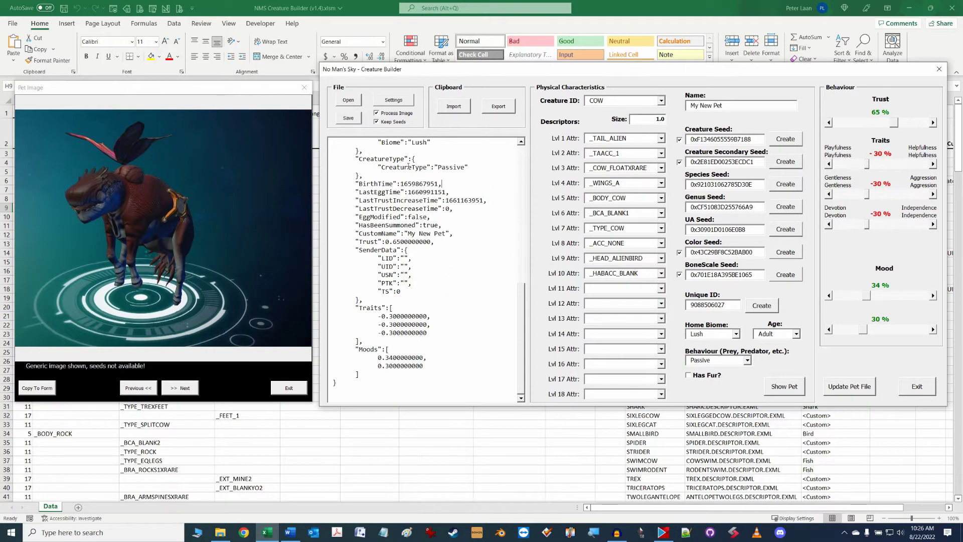
pyautogui.moveTo(521, 323); pyautogui.dragTo(522, 187)
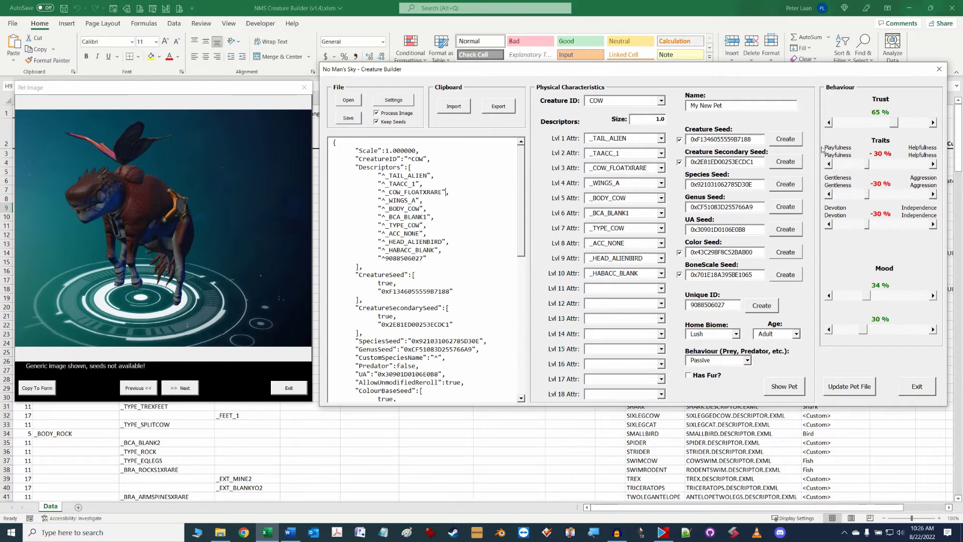
# - Set the level 7 descriptor to _TYPE_ORBCOW and update the pet file
pyautogui.click(661, 228)
pyautogui.click(642, 246)
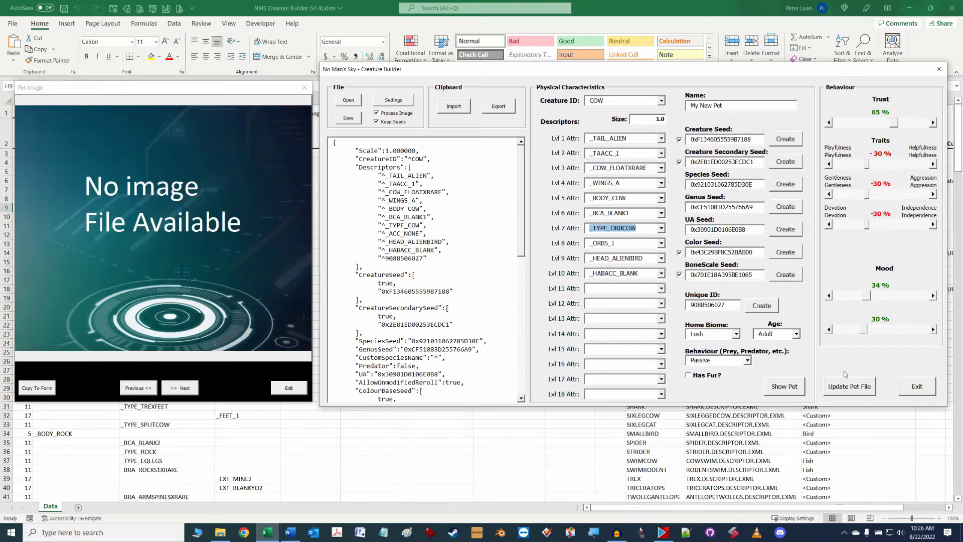
pyautogui.click(849, 387)
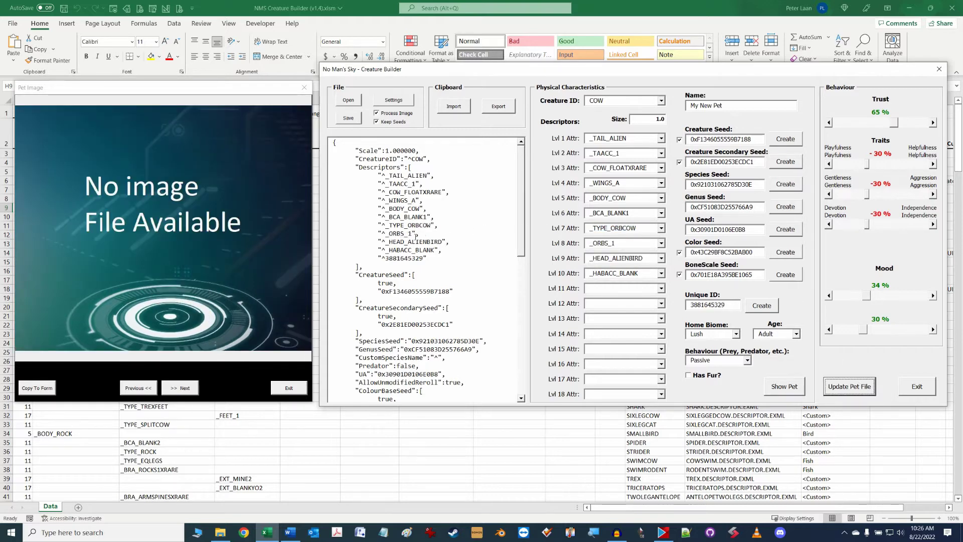
# - Set the level 10 descriptor to _HABACC_2 and update the pet file again
pyautogui.click(661, 273)
pyautogui.click(622, 293)
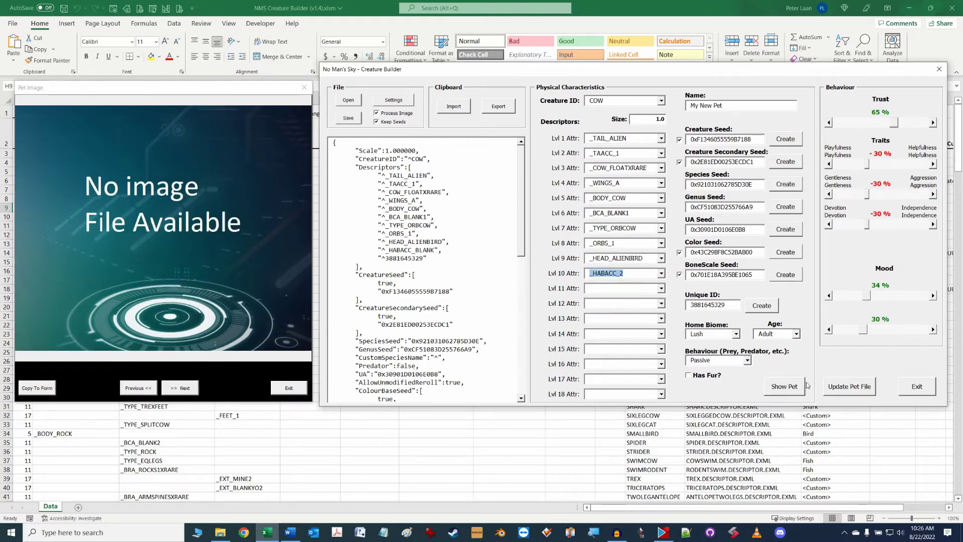
pyautogui.click(861, 387)
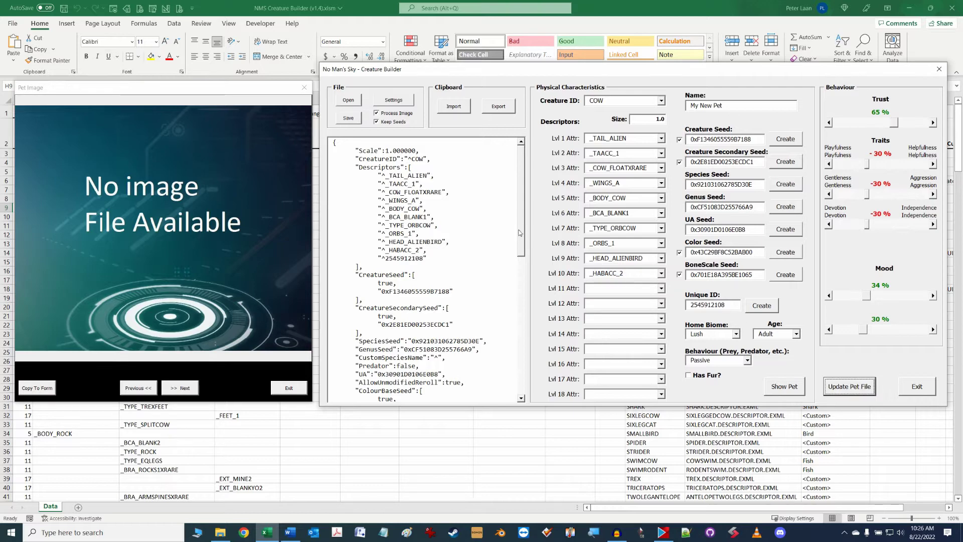
pyautogui.moveTo(523, 225); pyautogui.dragTo(521, 187)
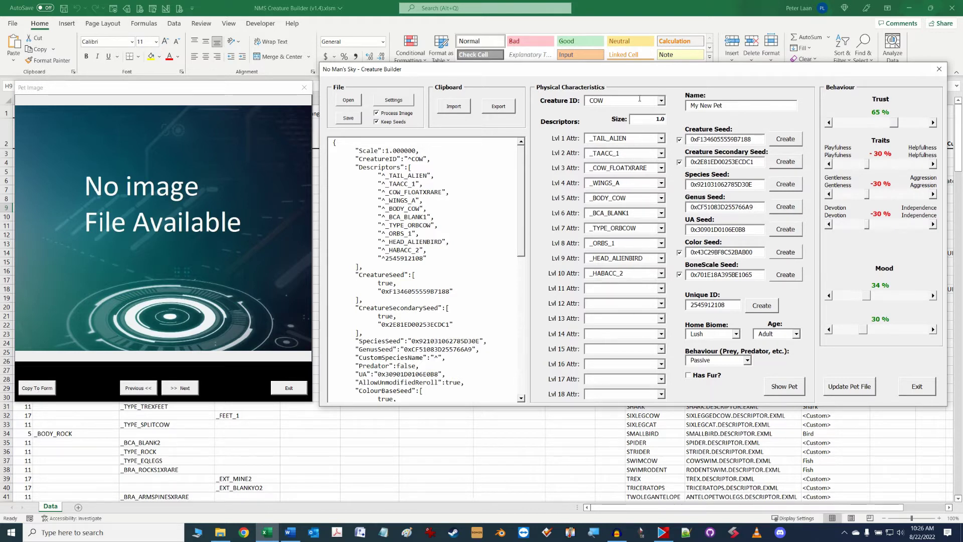
# - Try the COWFLOAT and FISH creature IDs and select the pet name My New Pet
pyautogui.click(662, 100)
pyautogui.click(662, 100)
pyautogui.click(662, 101)
pyautogui.click(640, 117)
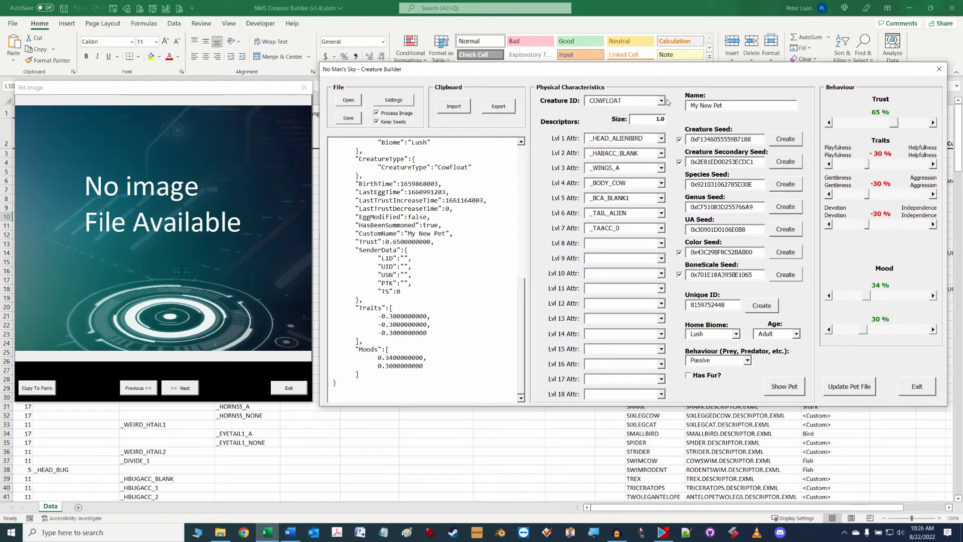
pyautogui.click(662, 100)
pyautogui.click(635, 139)
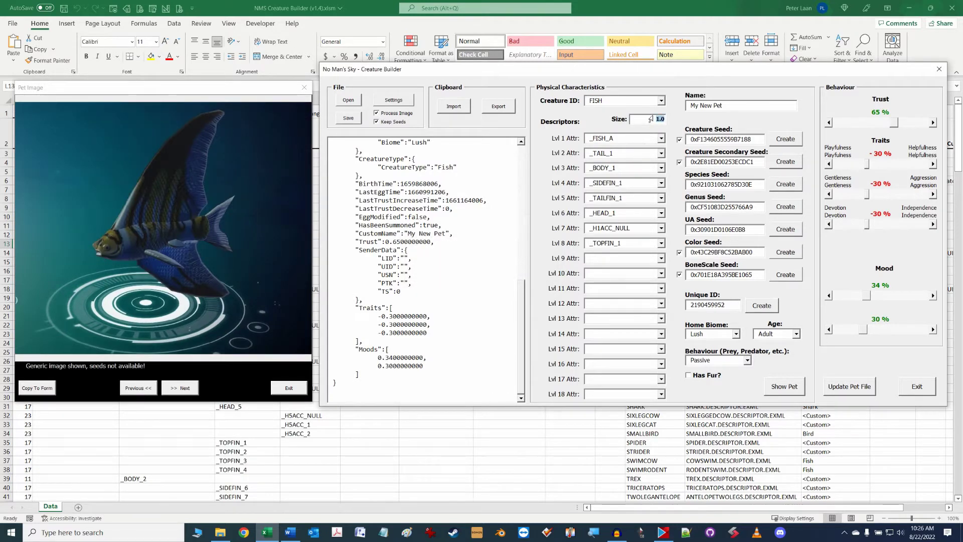
pyautogui.moveTo(723, 105); pyautogui.dragTo(682, 105)
# - Review the level 1 and 2 descriptor lists, then switch the creature ID via FLYINGBEETLE
pyautogui.click(662, 139)
pyautogui.click(661, 140)
pyautogui.click(662, 154)
pyautogui.click(662, 154)
pyautogui.click(662, 101)
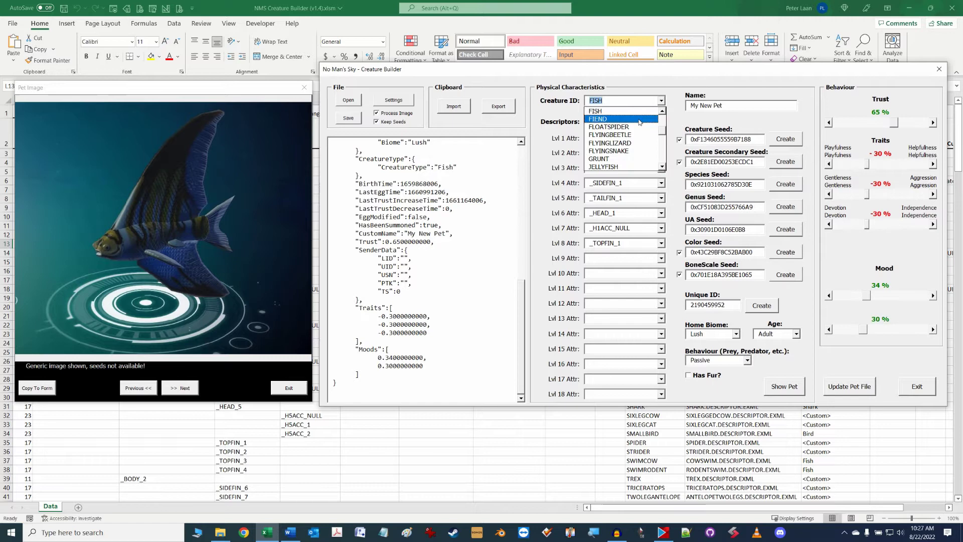
pyautogui.click(631, 135)
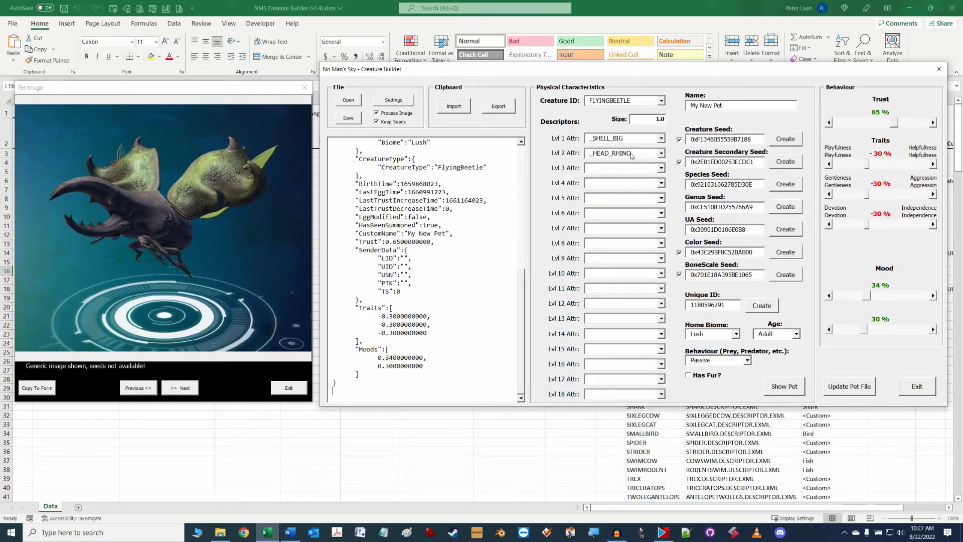
pyautogui.click(662, 102)
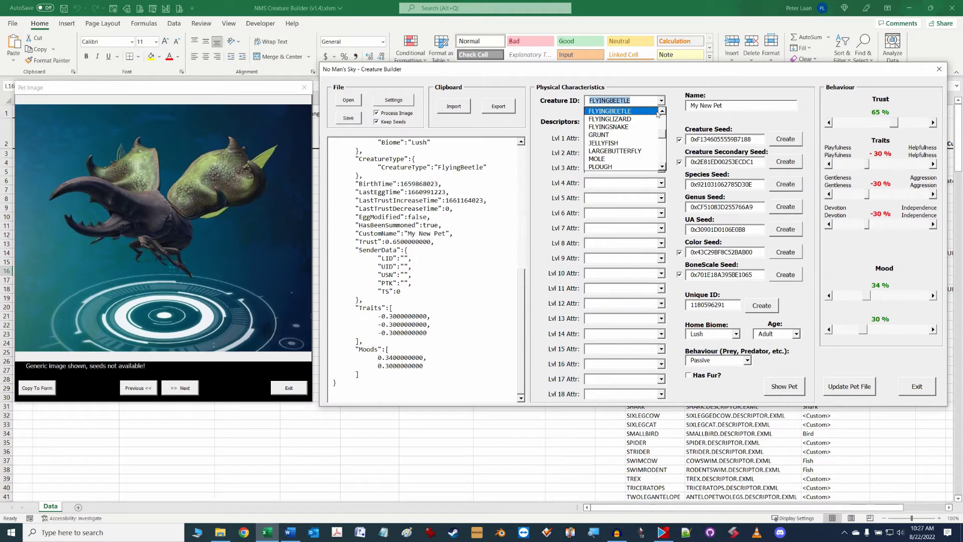
pyautogui.click(638, 138)
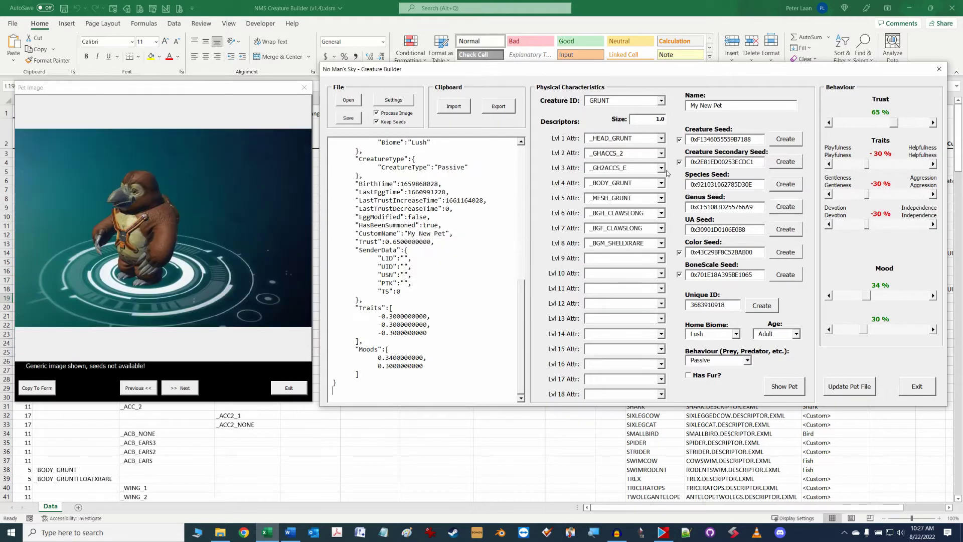
# - Set the level 8 descriptor to _BGM_SHELLXRARE instead of _BGM_SHOULDERSPIKES
pyautogui.click(662, 244)
pyautogui.click(643, 264)
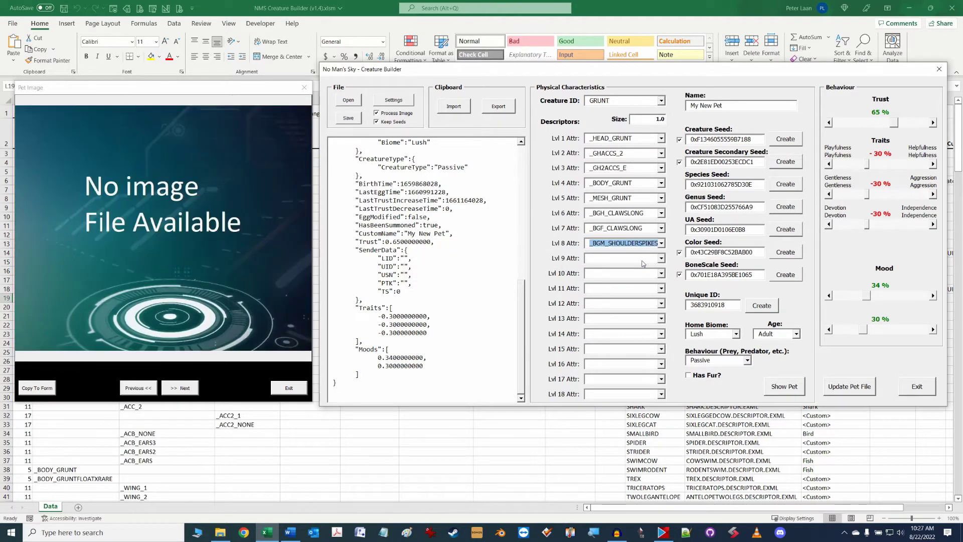
pyautogui.click(662, 243)
pyautogui.click(626, 261)
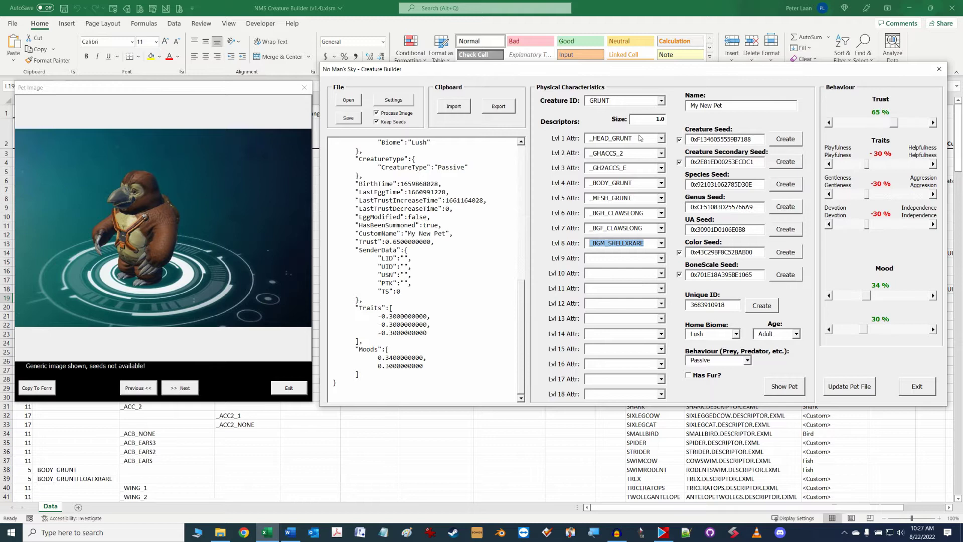
# - Set level 2 to _GHACCS_1 and keep level 3 at _GH1ACCS_A
pyautogui.click(662, 153)
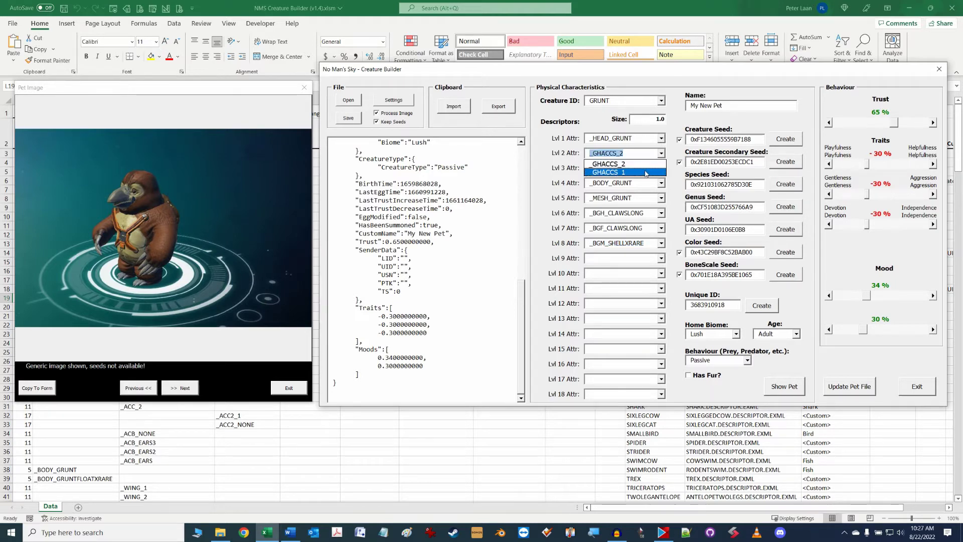
pyautogui.click(663, 166)
pyautogui.click(661, 168)
pyautogui.click(655, 176)
pyautogui.click(662, 168)
pyautogui.click(655, 175)
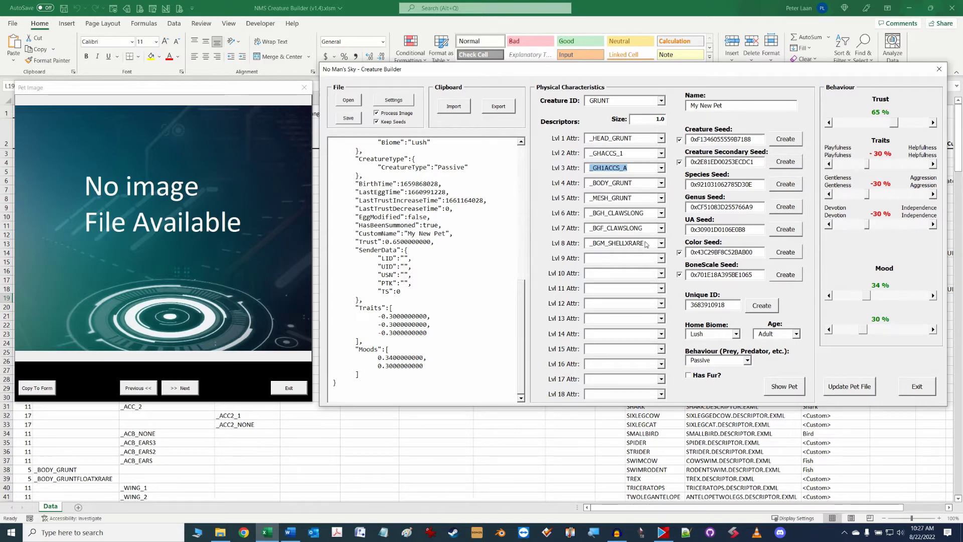
pyautogui.click(662, 101)
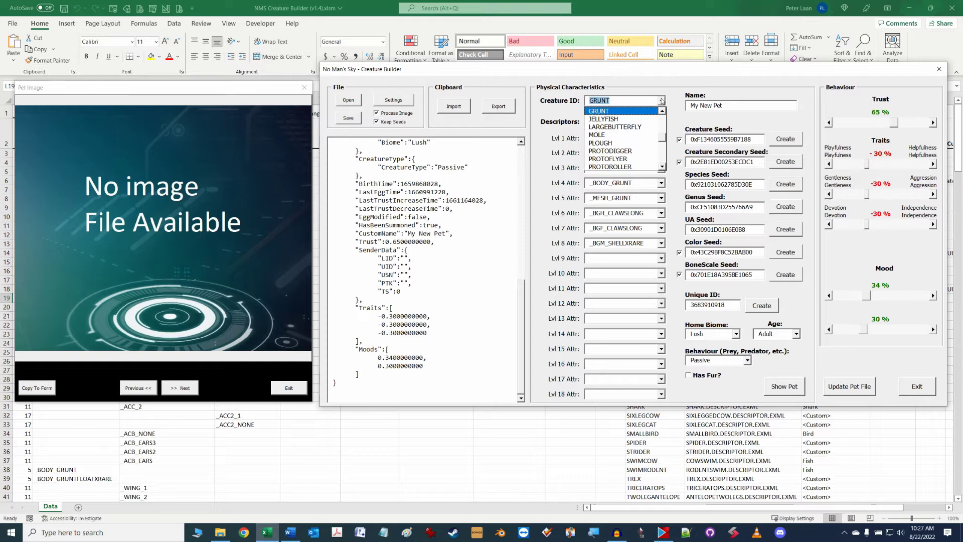
# - Make the pet a CAT and select its Creature, Species, Genus and UA seed and Unique ID values
pyautogui.scroll(3, 662, 140)
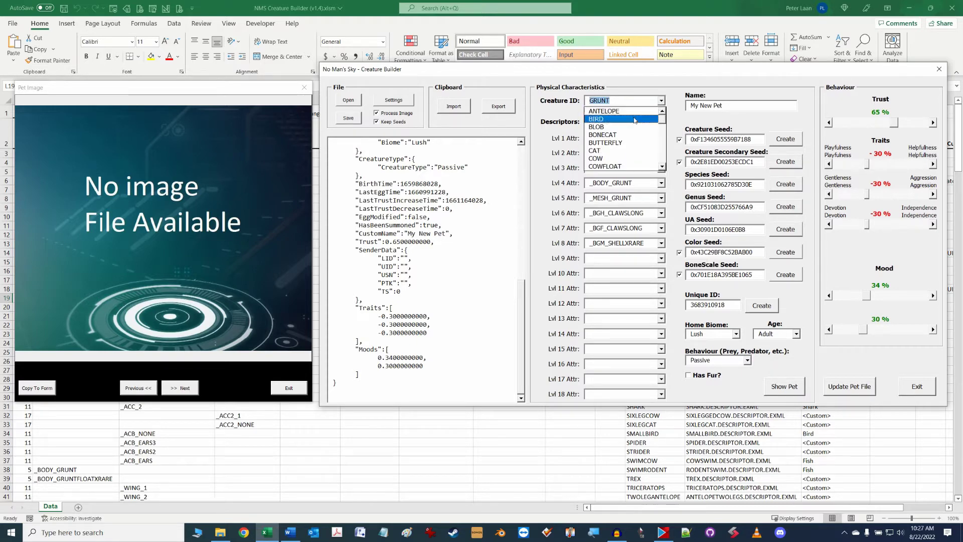
pyautogui.click(622, 151)
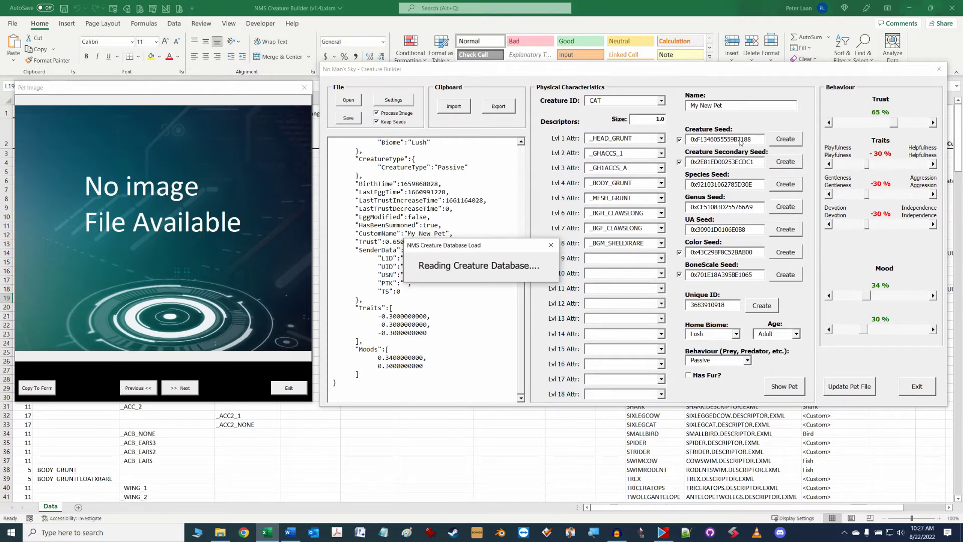
pyautogui.moveTo(753, 139); pyautogui.dragTo(692, 138)
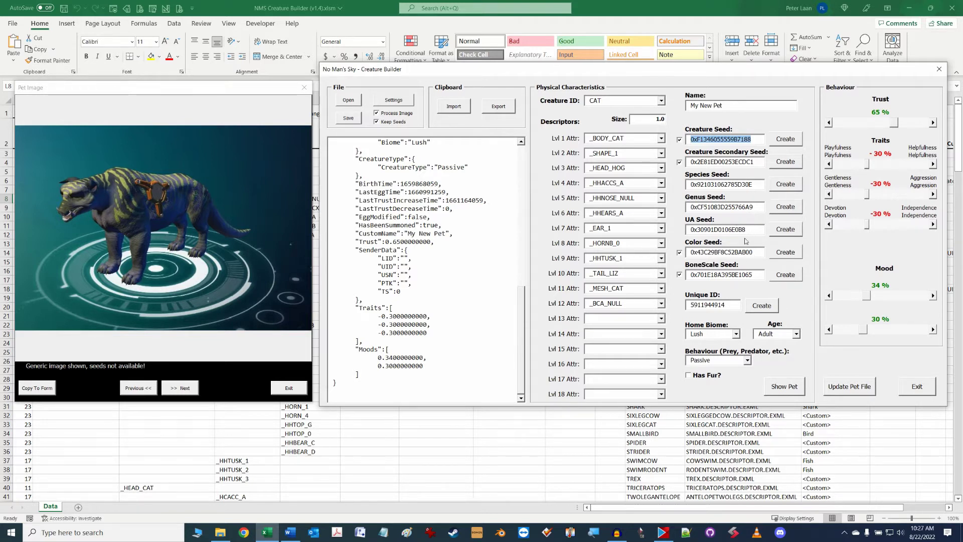
pyautogui.moveTo(757, 185); pyautogui.dragTo(688, 185)
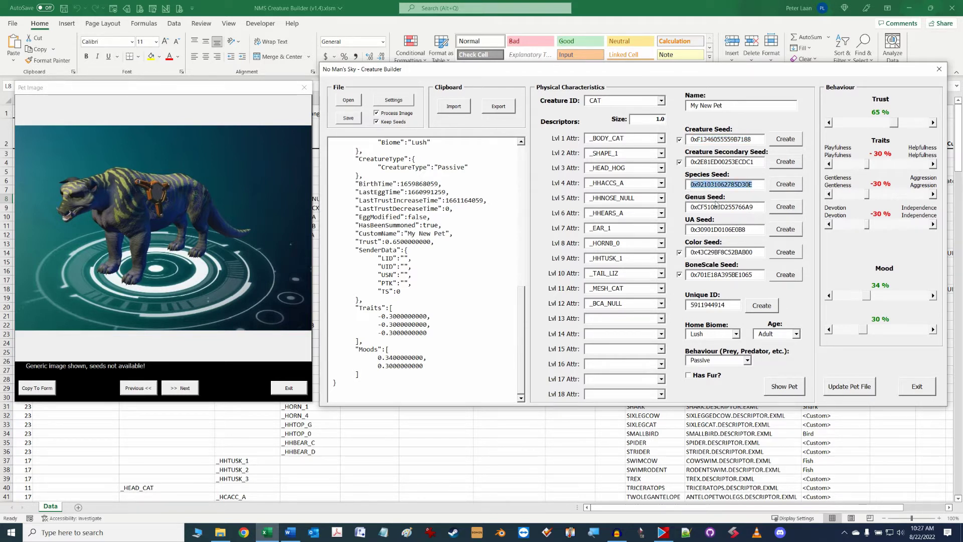
pyautogui.moveTo(754, 207); pyautogui.dragTo(687, 208)
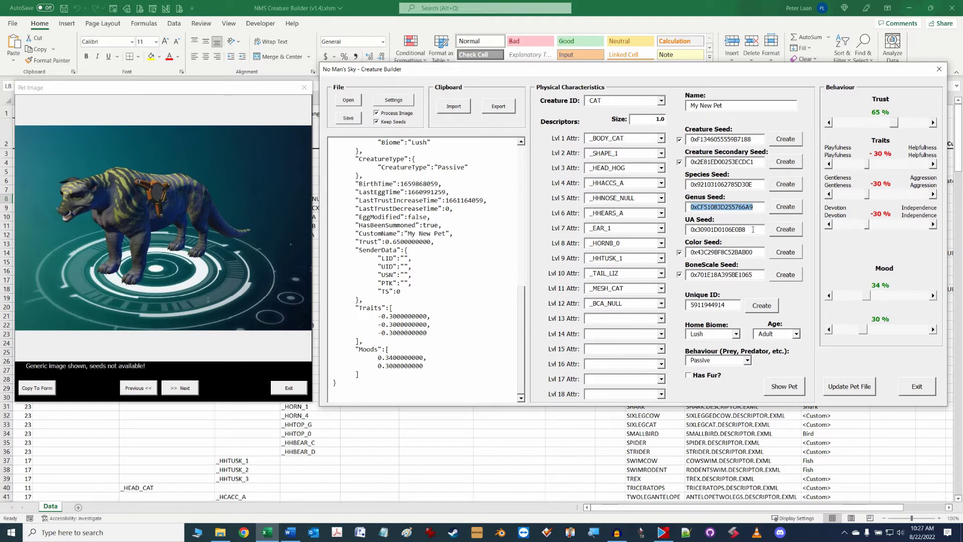
pyautogui.moveTo(753, 229); pyautogui.dragTo(687, 230)
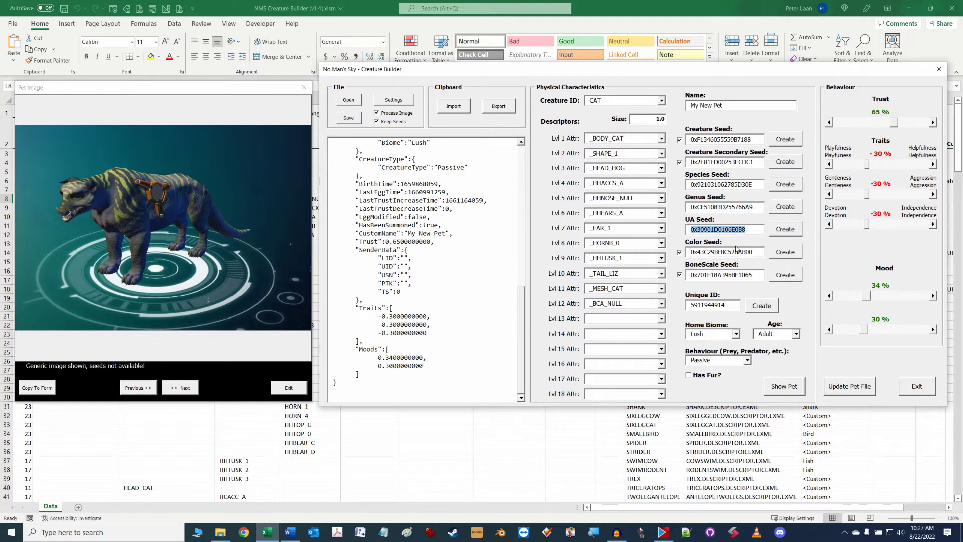
pyautogui.moveTo(721, 306); pyautogui.dragTo(688, 305)
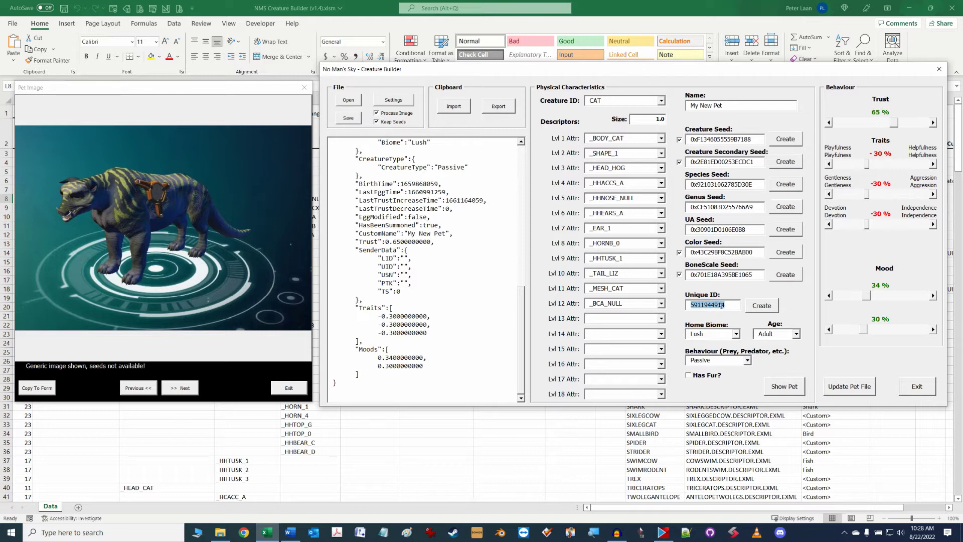
# - Generate a new Unique ID and new Creature, Secondary, Species and UA seeds
pyautogui.click(763, 307)
pyautogui.click(763, 307)
pyautogui.click(762, 307)
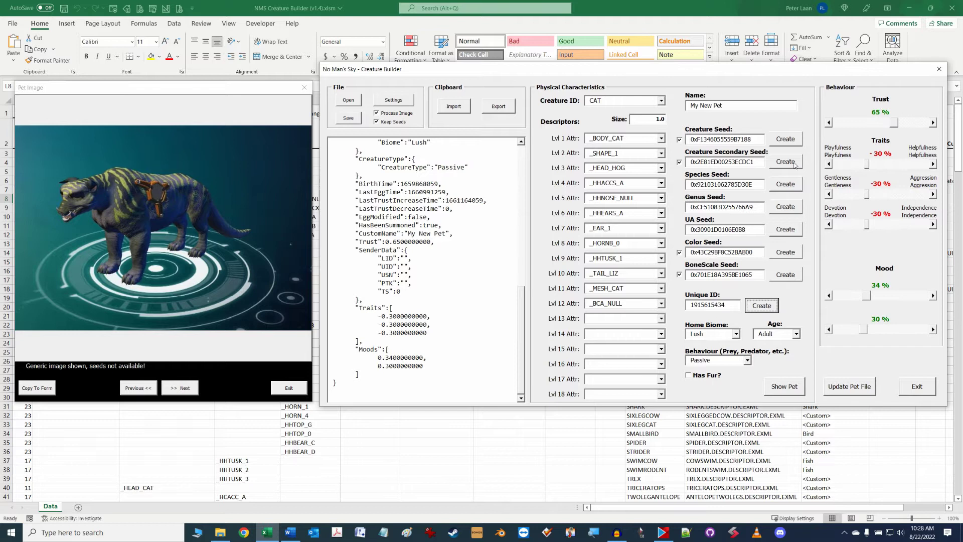
pyautogui.click(791, 141)
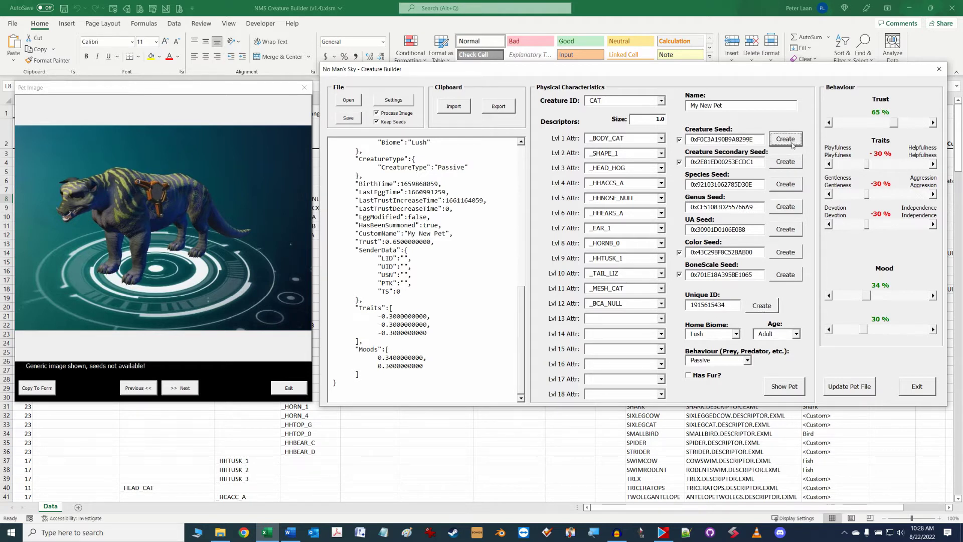
pyautogui.click(794, 161)
pyautogui.click(787, 193)
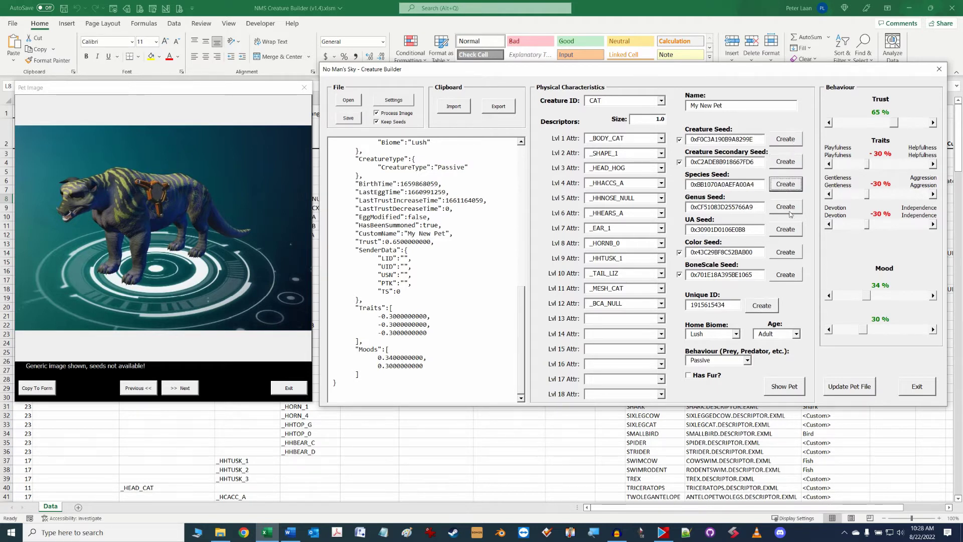
pyautogui.click(791, 233)
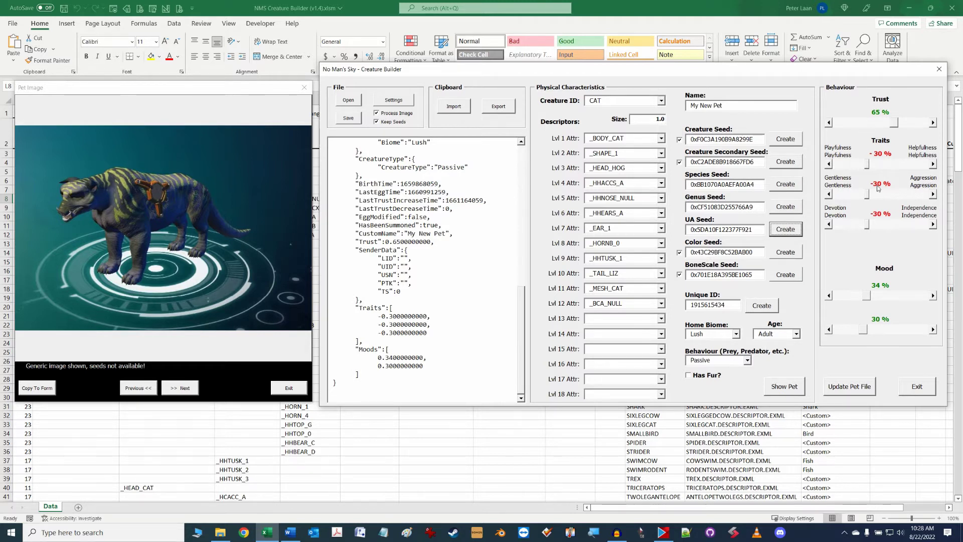
# - Set Trust to 66%, Playfulness to 58%, Gentleness to 65% and Devotion to 45%
pyautogui.click(878, 124)
pyautogui.click(892, 124)
pyautogui.moveTo(868, 166); pyautogui.dragTo(906, 166)
pyautogui.moveTo(871, 193); pyautogui.dragTo(910, 193)
pyautogui.moveTo(867, 229); pyautogui.dragTo(900, 225)
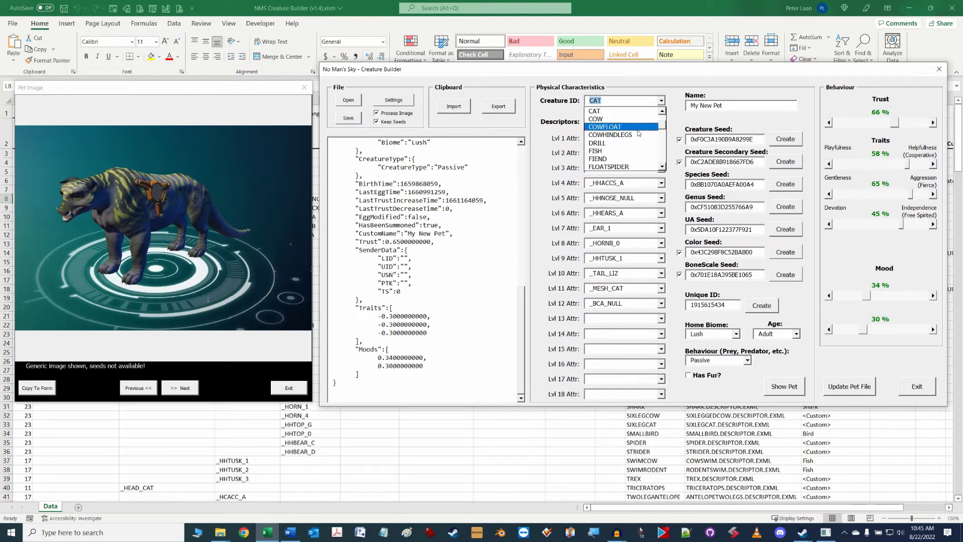
# - Change the creature type to SIXLEGCAT
pyautogui.click(663, 159)
pyautogui.click(663, 159)
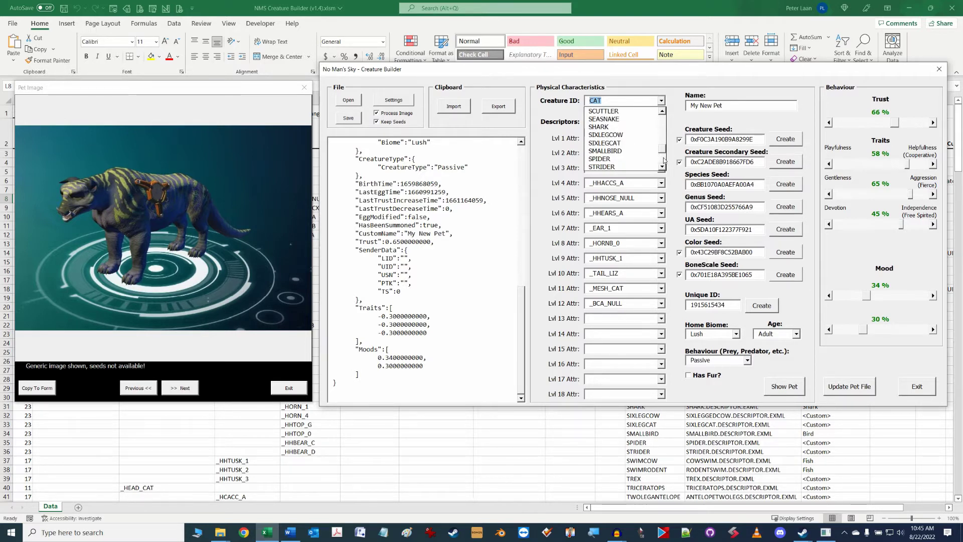
pyautogui.click(634, 147)
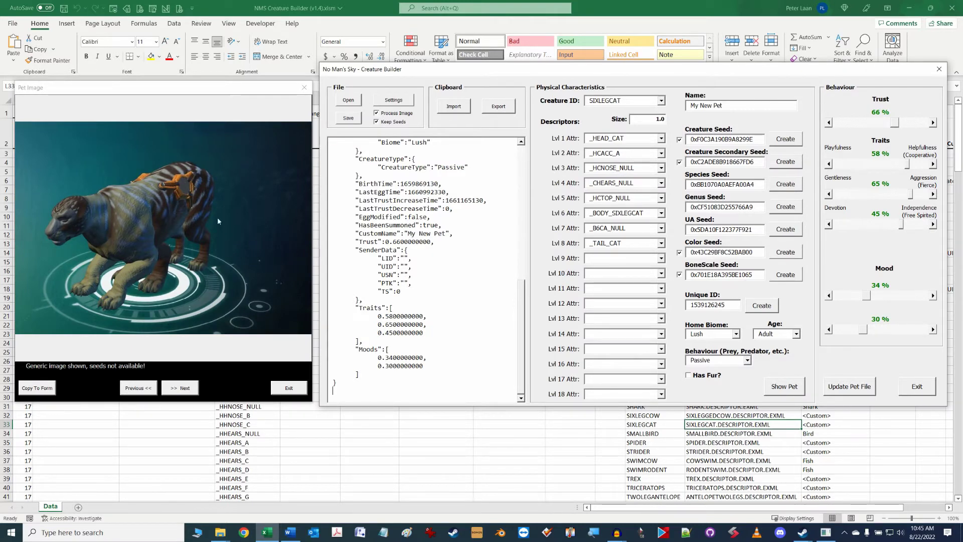
pyautogui.moveTo(166, 93)
pyautogui.mouseDown()
pyautogui.moveTo(196, 97)
pyautogui.moveTo(155, 82)
pyautogui.moveTo(171, 92)
pyautogui.mouseUp()
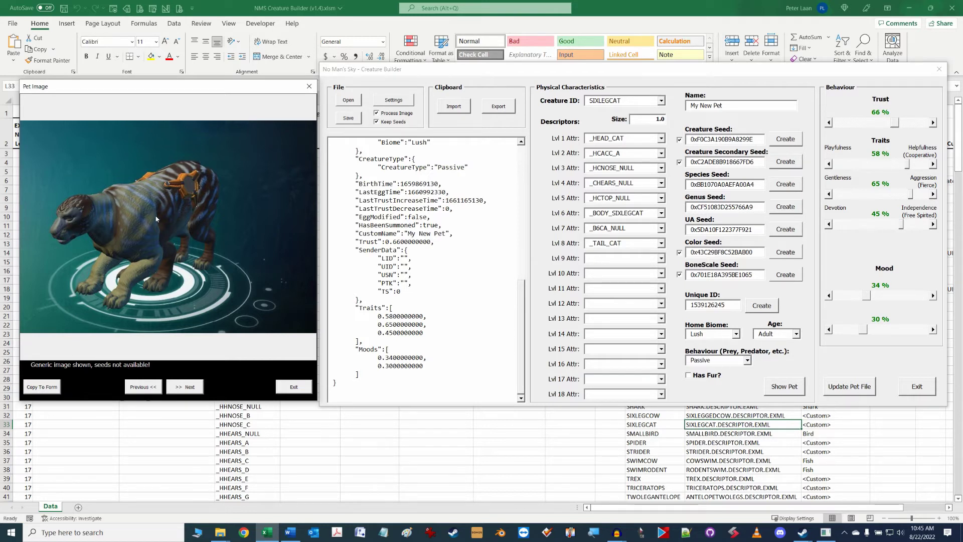
pyautogui.click(662, 100)
pyautogui.click(662, 101)
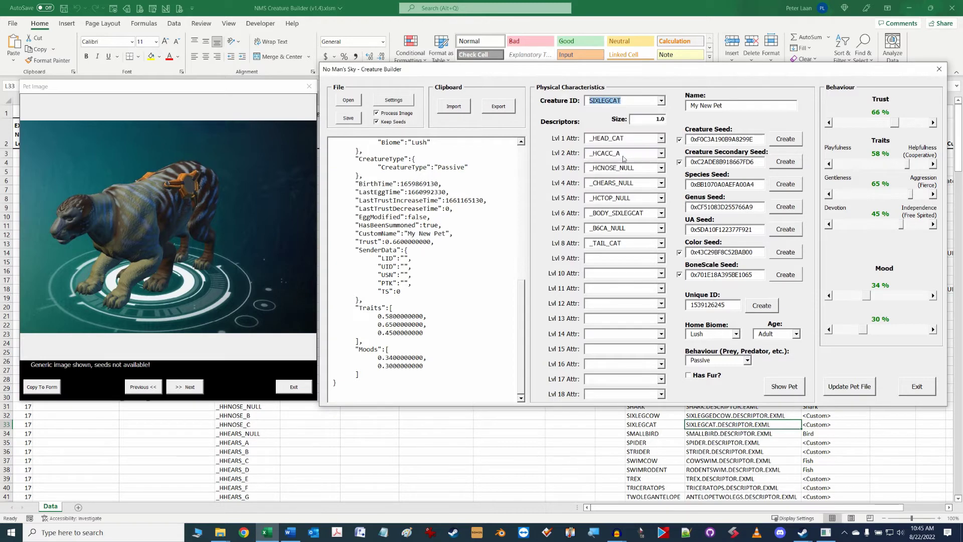
# - Try _HCACC_B as the level 2 descriptor, then revert it to _HCACC_A
pyautogui.click(662, 154)
pyautogui.click(649, 169)
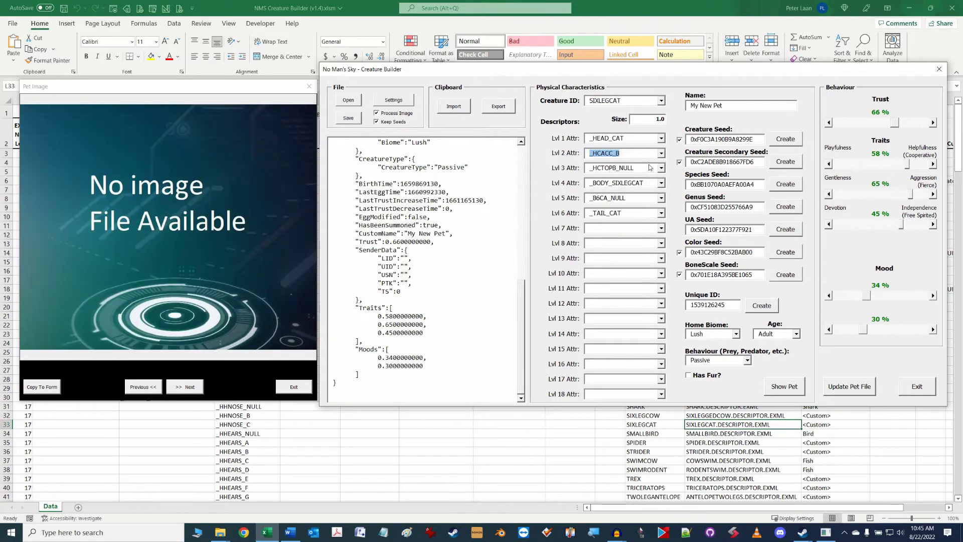
pyautogui.click(661, 153)
pyautogui.click(646, 161)
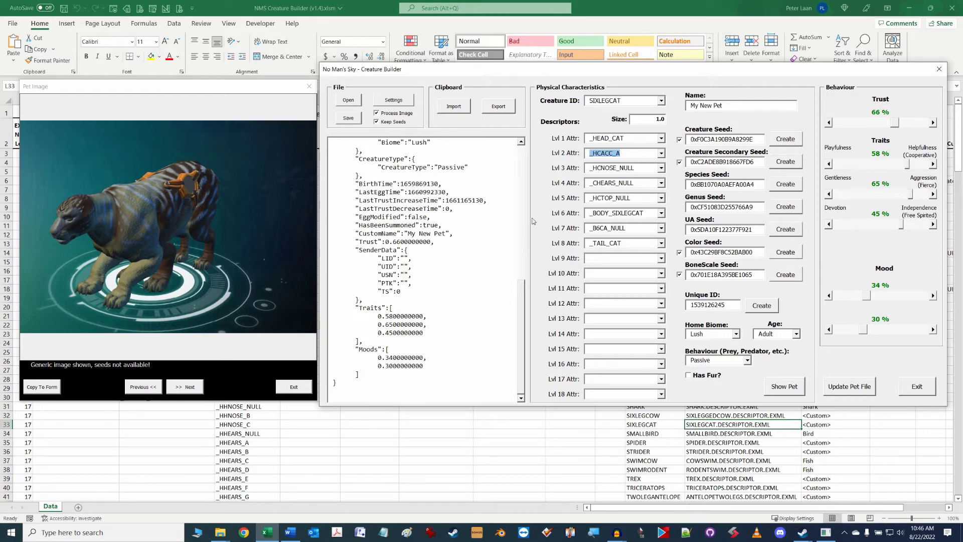
# - Set level 2 to _HCACC_B and page through the pet previews to the striped horned template
pyautogui.click(662, 153)
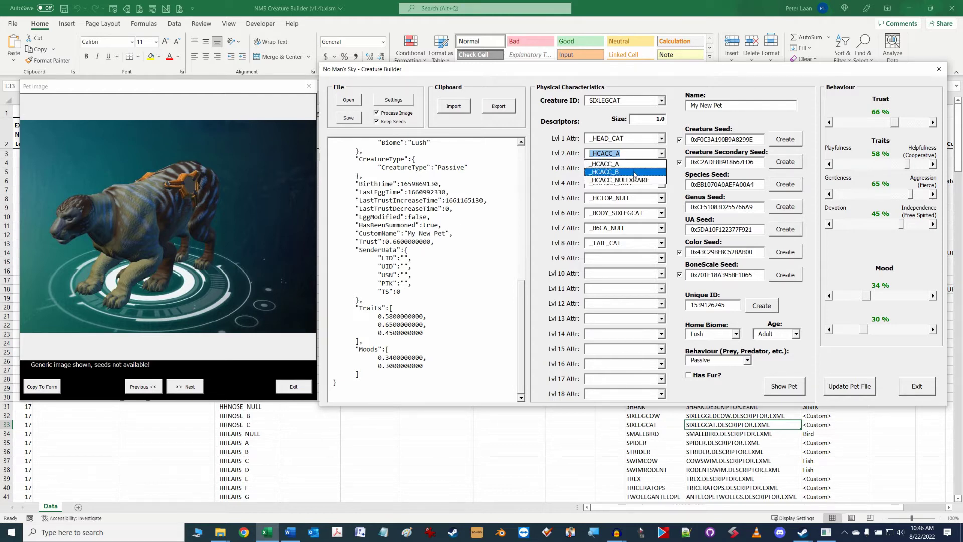
pyautogui.click(605, 174)
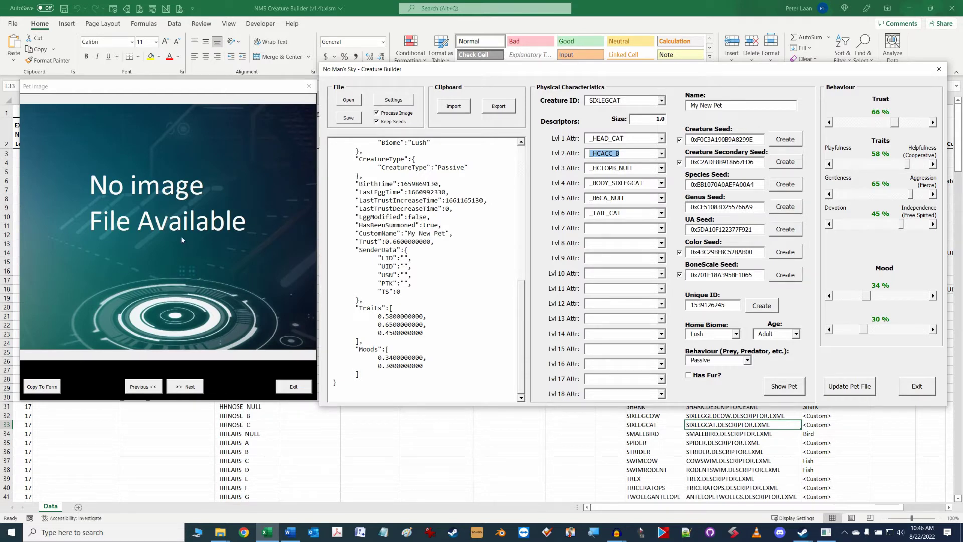
pyautogui.click(189, 387)
pyautogui.click(147, 389)
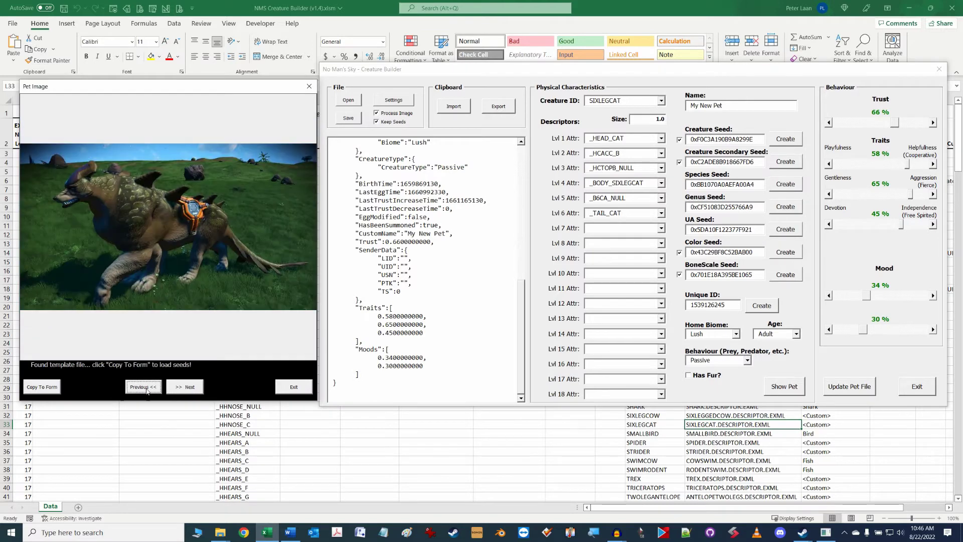
pyautogui.click(149, 391)
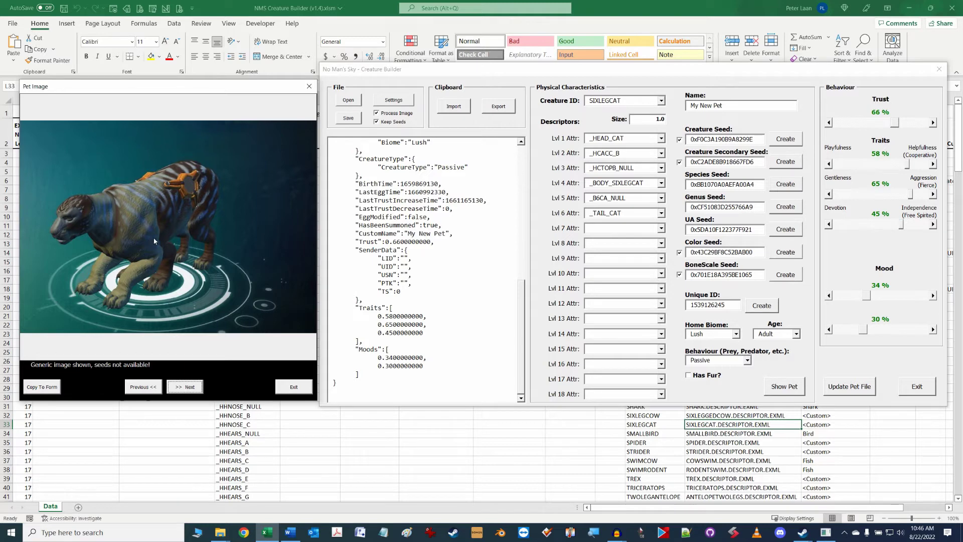
pyautogui.click(190, 387)
pyautogui.click(190, 387)
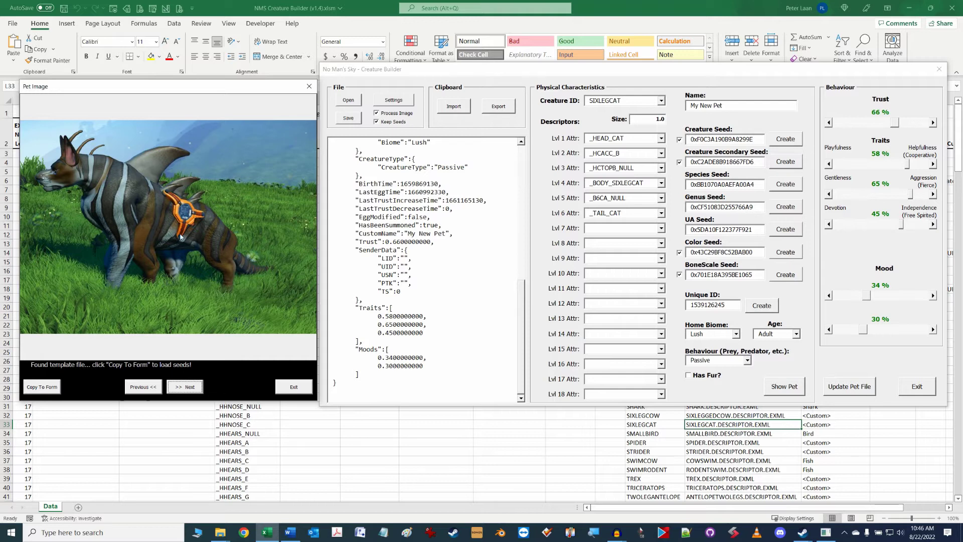
pyautogui.moveTo(209, 91); pyautogui.dragTo(213, 87)
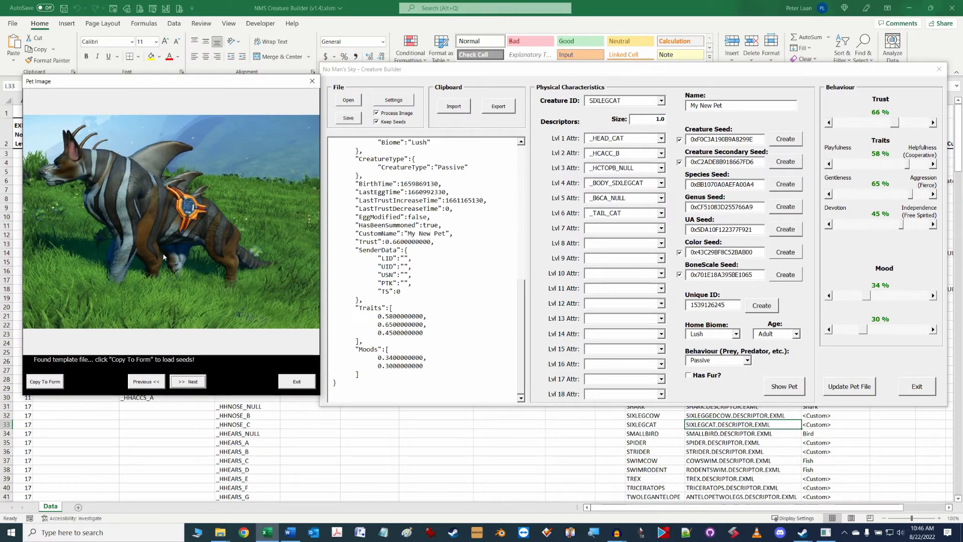